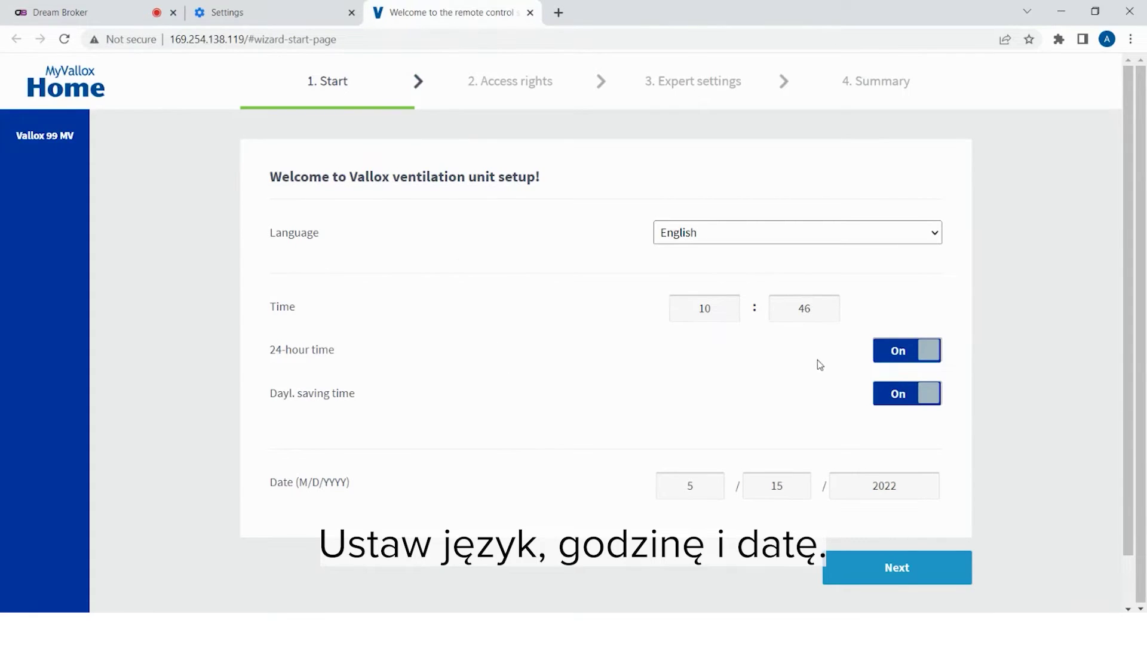
Set the unit's clock to 10:40 and date to 5/20/2022, then continue past Access rights
left_click_drag(823, 308, 796, 308)
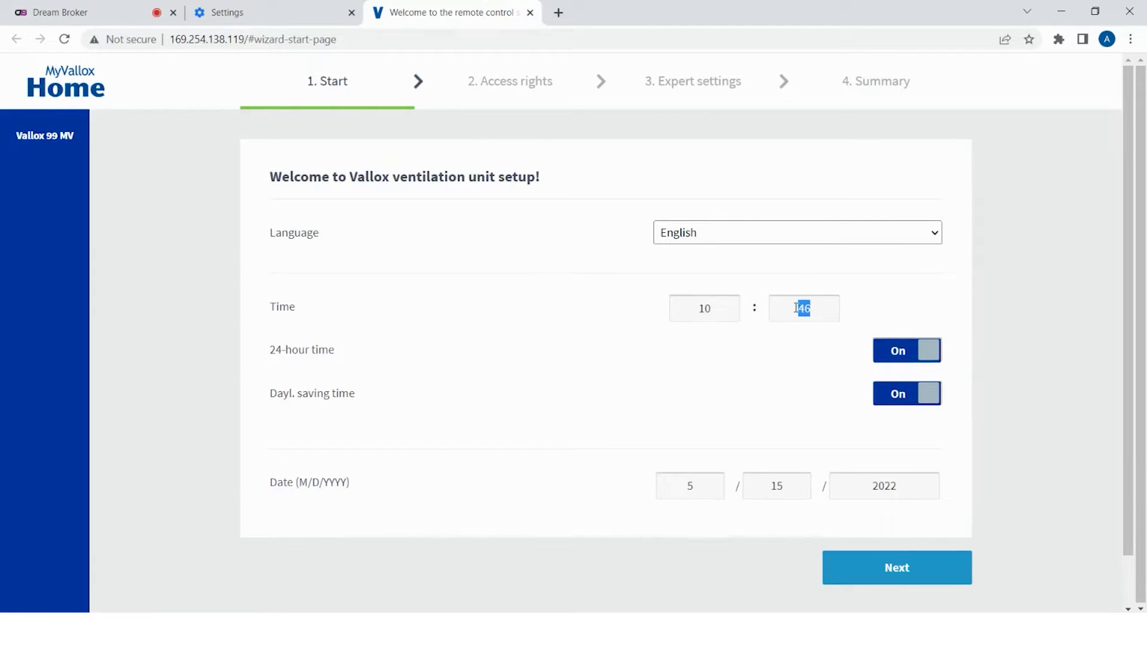
type("40")
scroll(790, 388, "down", 1)
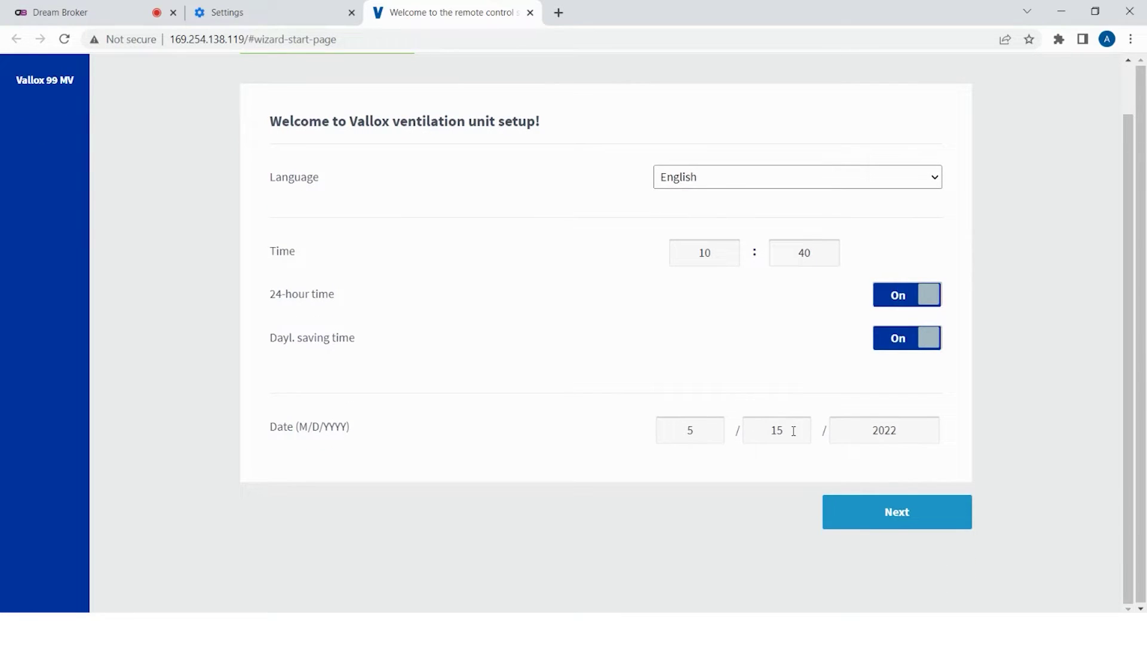
double_click(775, 431)
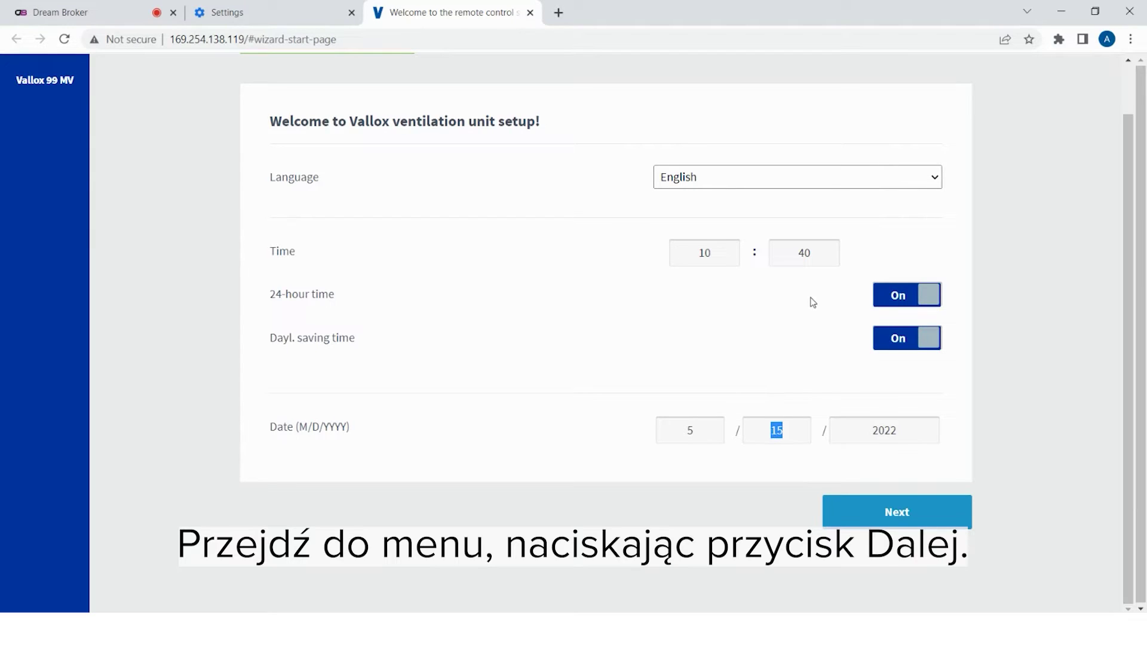
type("20")
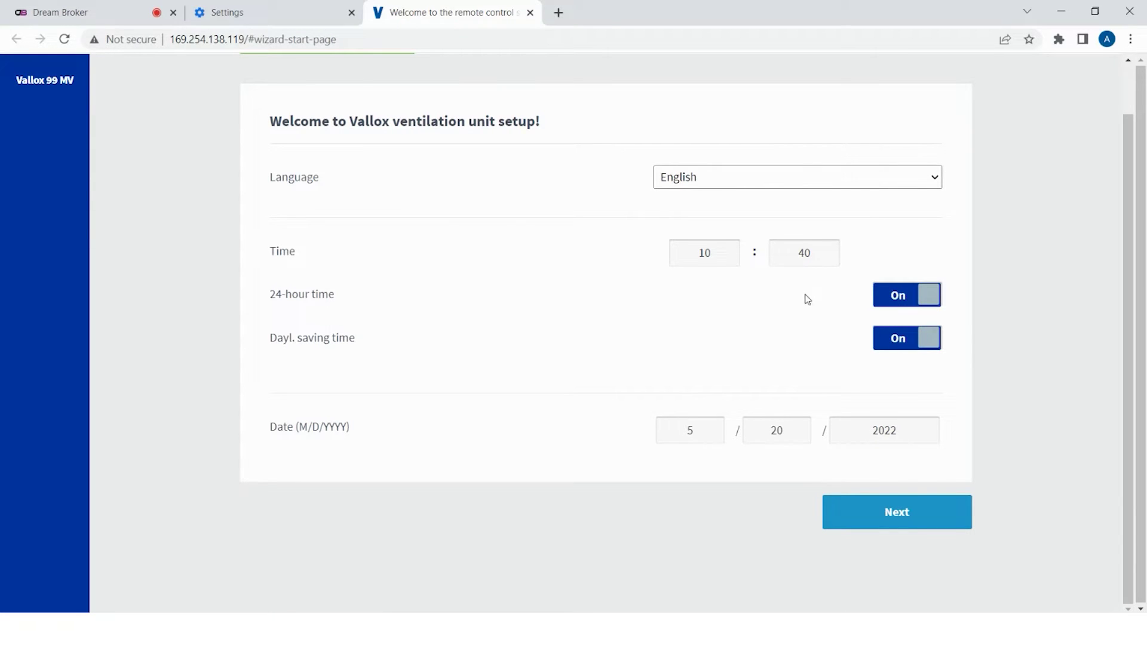
left_click(868, 513)
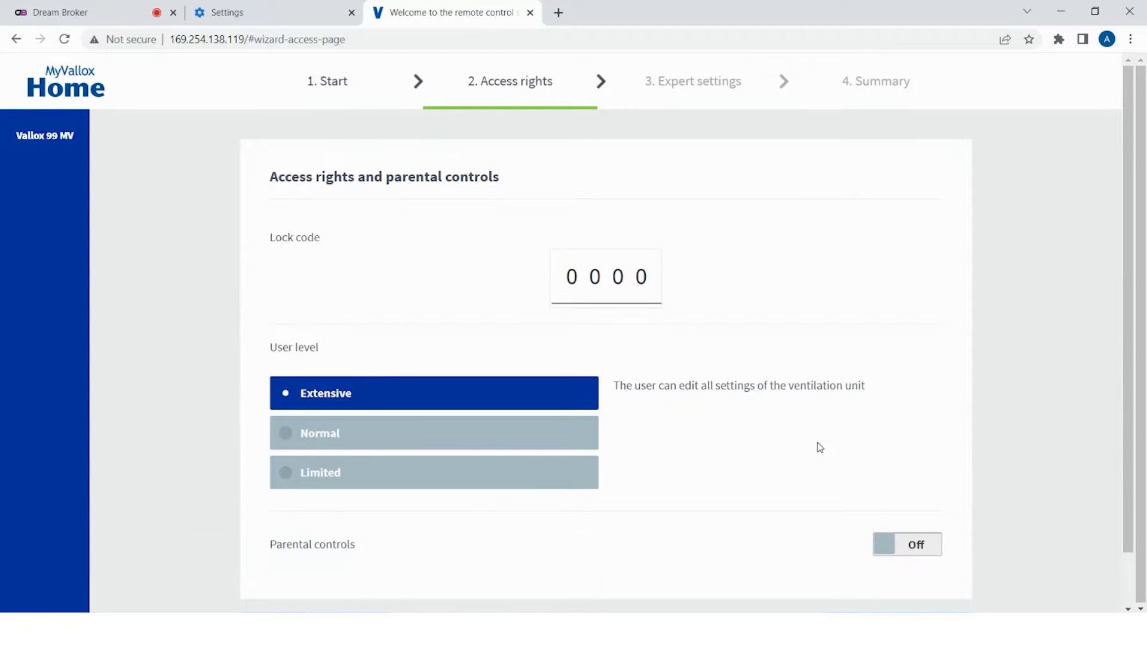
scroll(817, 442, "down", 1)
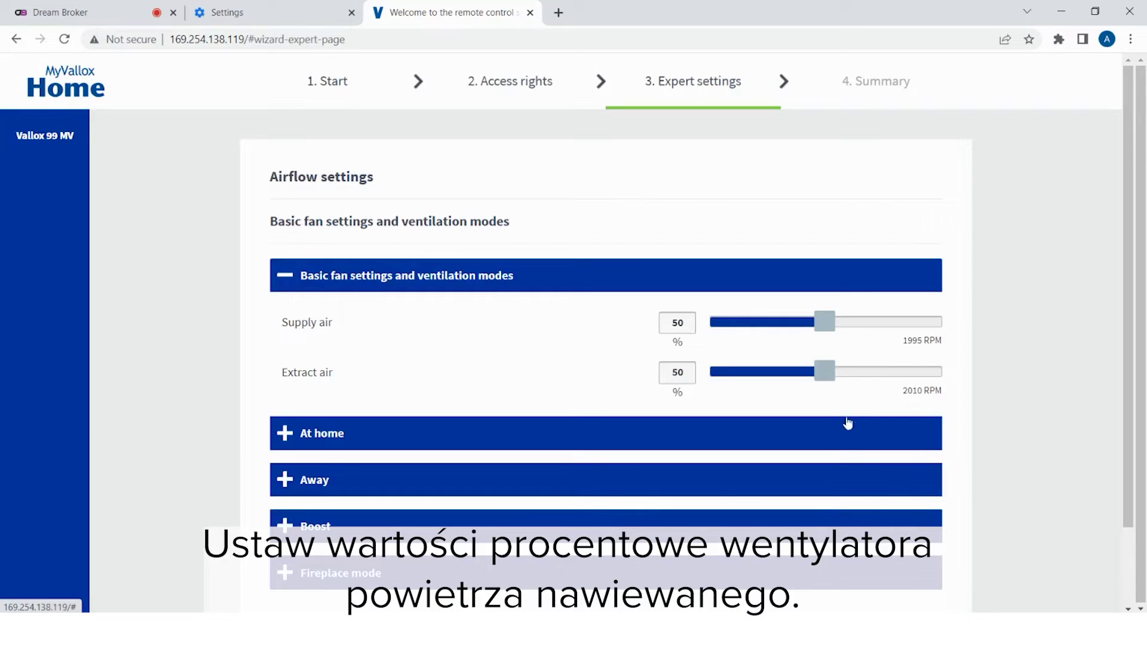
Lower the basic supply air fan setting to 40%
left_click_drag(827, 323, 804, 325)
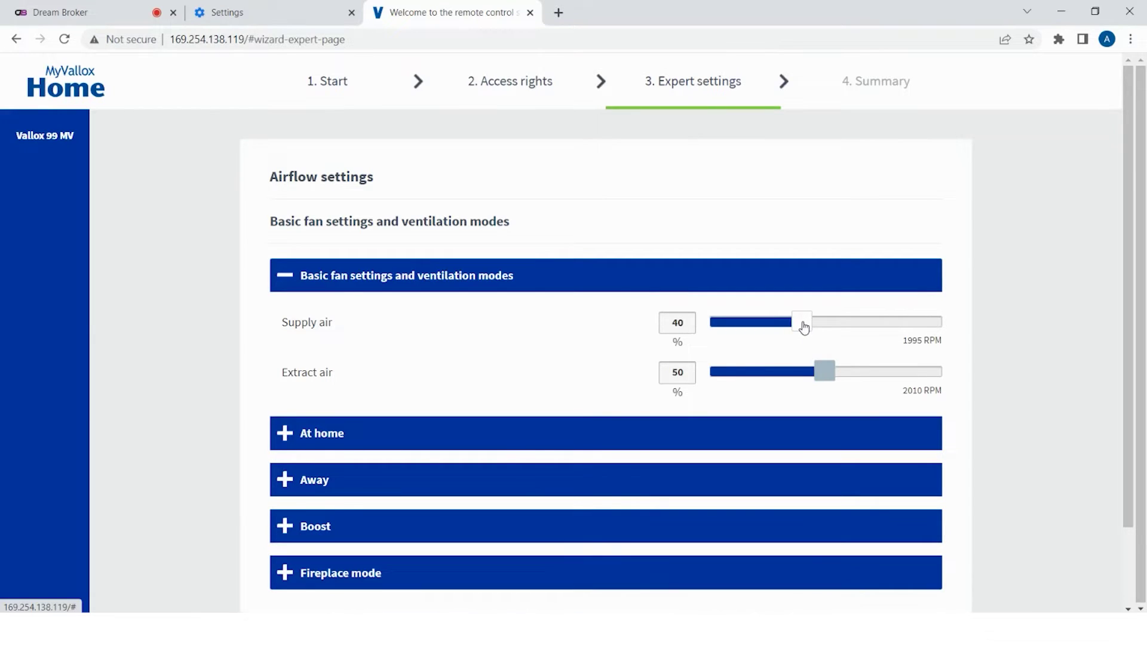
left_click_drag(817, 379, 816, 377)
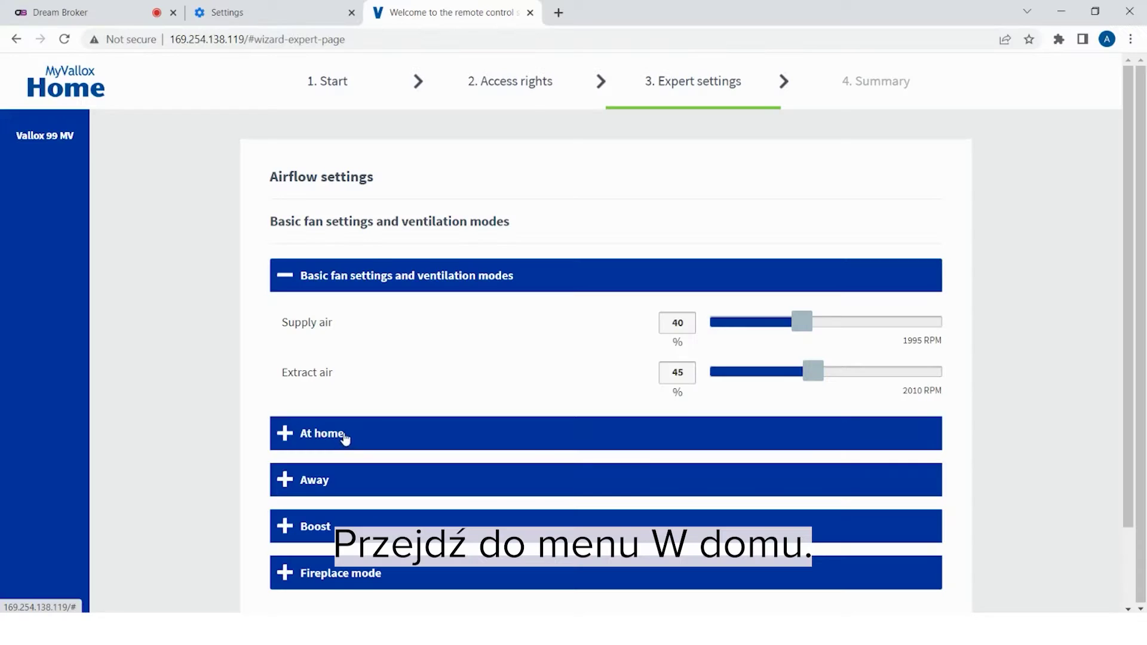
Raise the At home mode supply air temperature to 17 °C
left_click(344, 436)
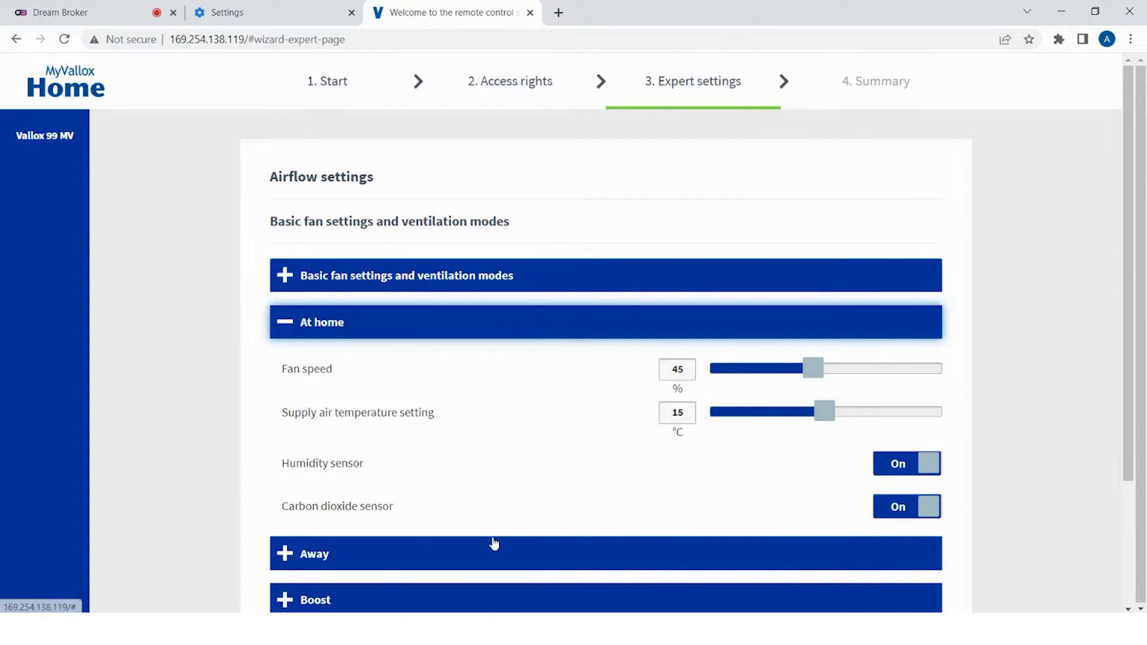
left_click_drag(824, 412, 847, 416)
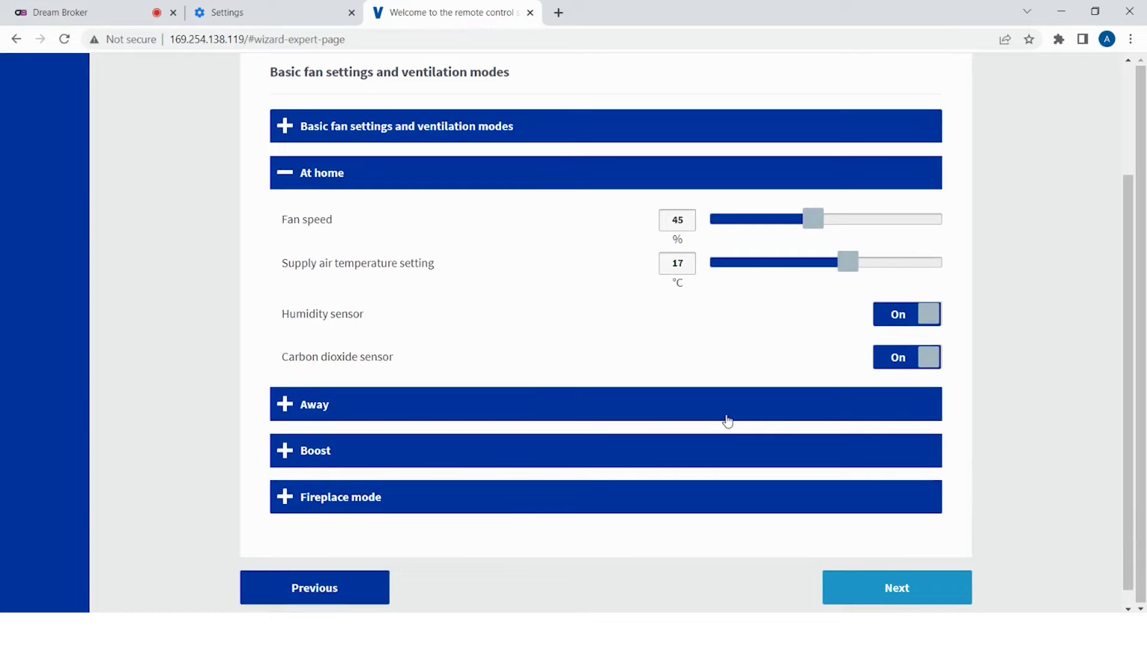
Give Away mode a 24% fan speed and a 17 °C supply air temperature
left_click(725, 410)
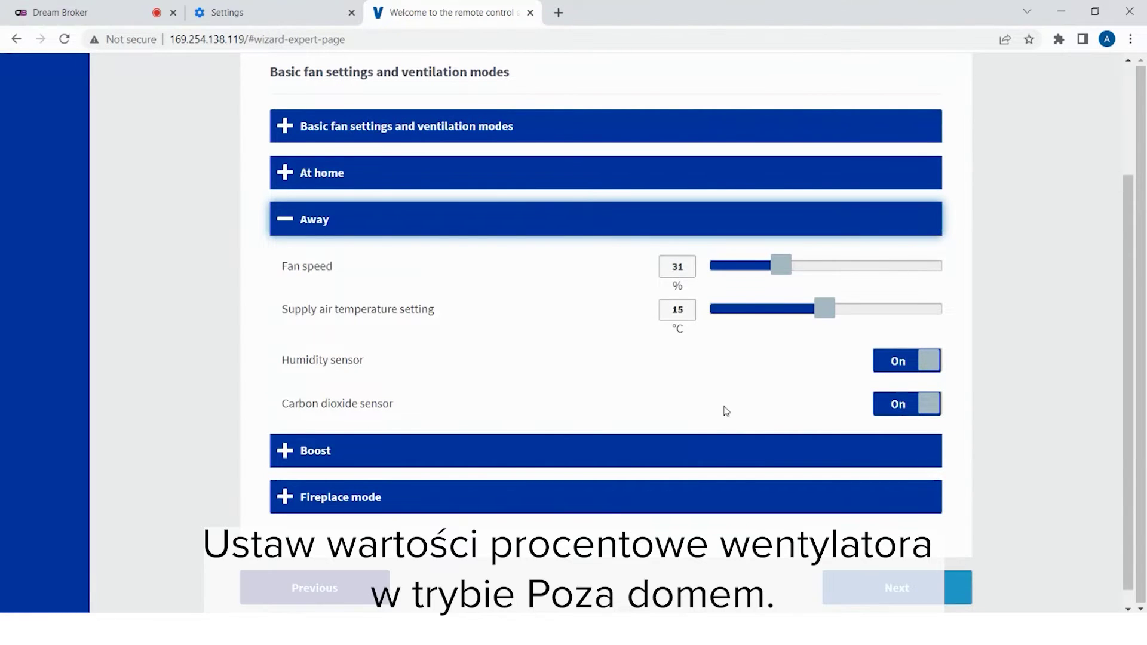
left_click(773, 272)
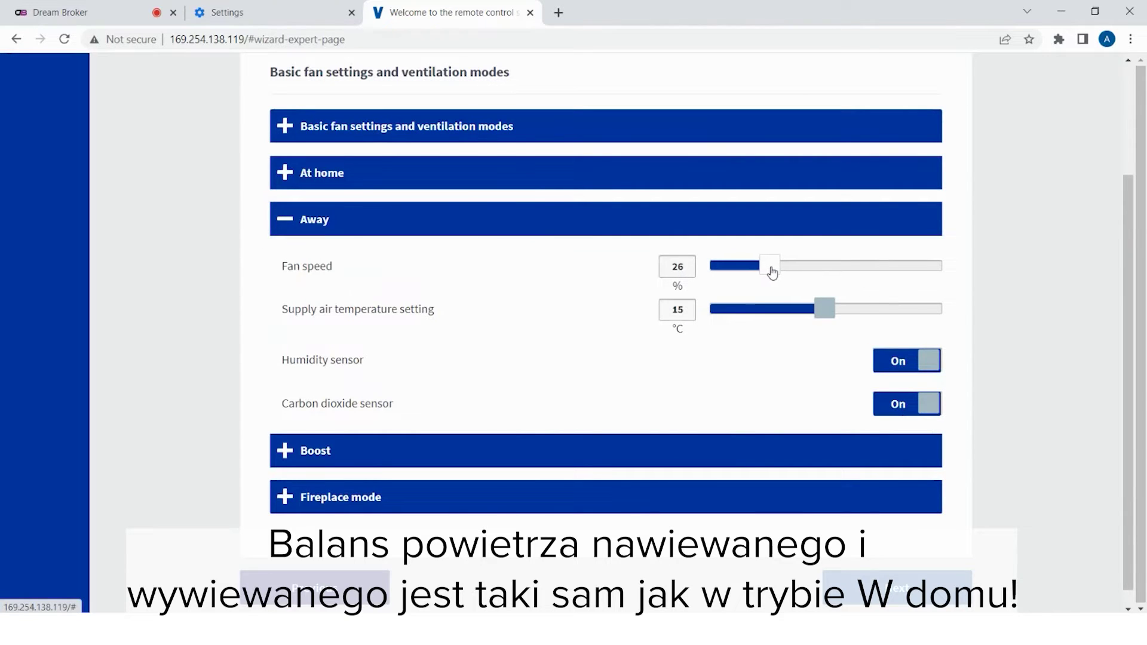
left_click_drag(771, 273, 769, 274)
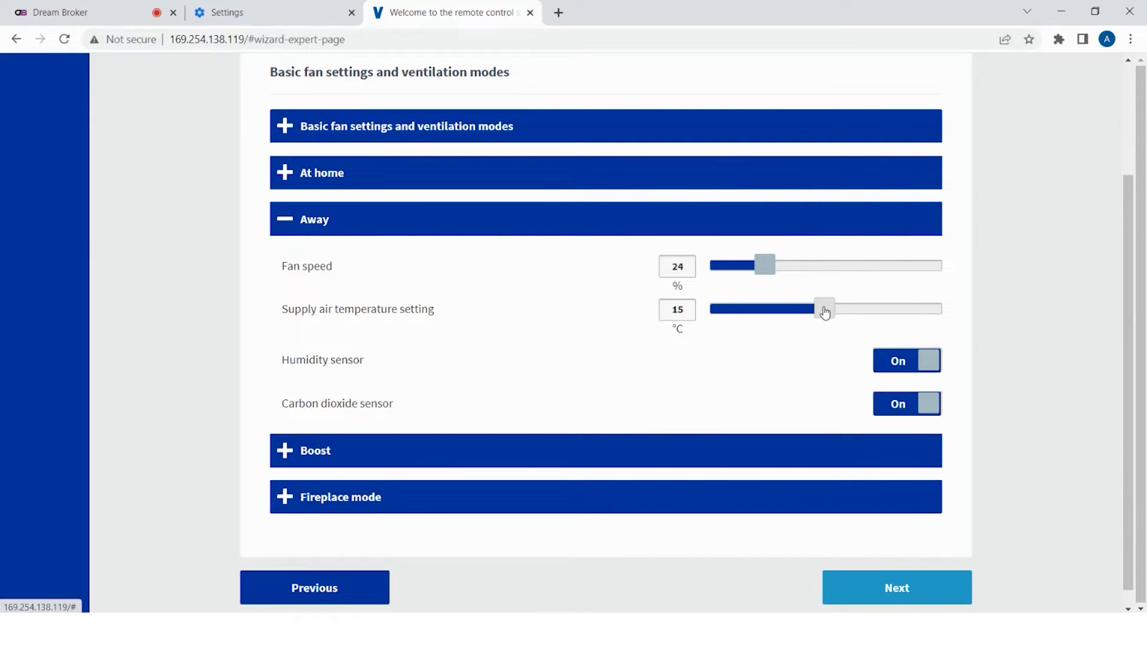
left_click_drag(825, 312, 848, 308)
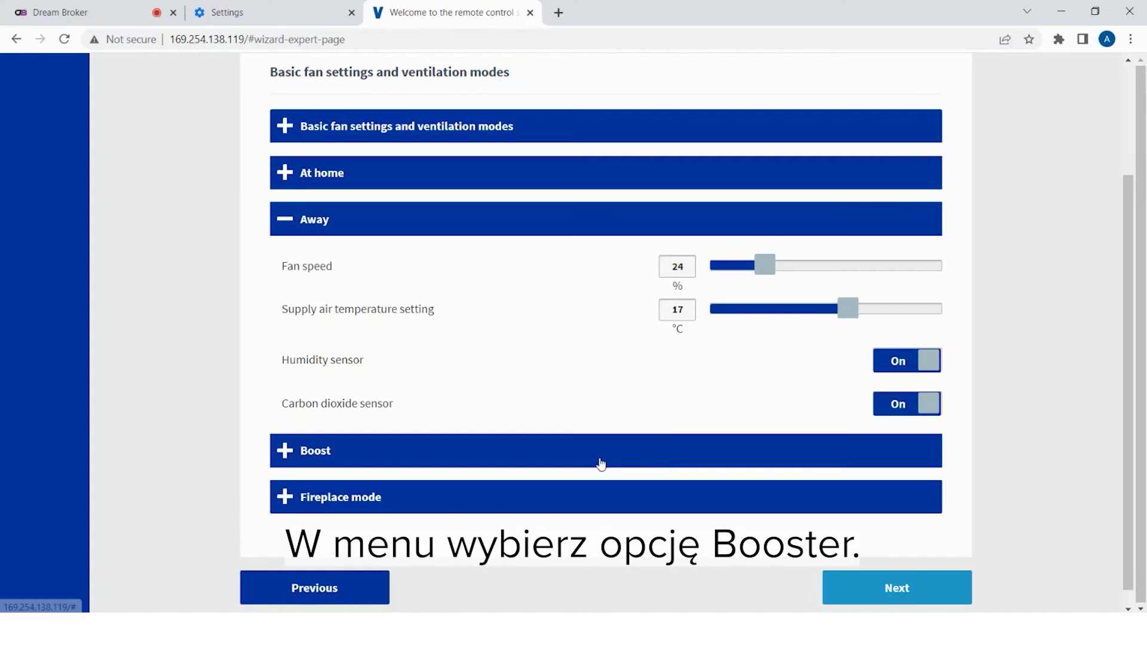
Set Boost mode to 64% fan speed, 17 °C supply air and a 45-minute duration
left_click(601, 458)
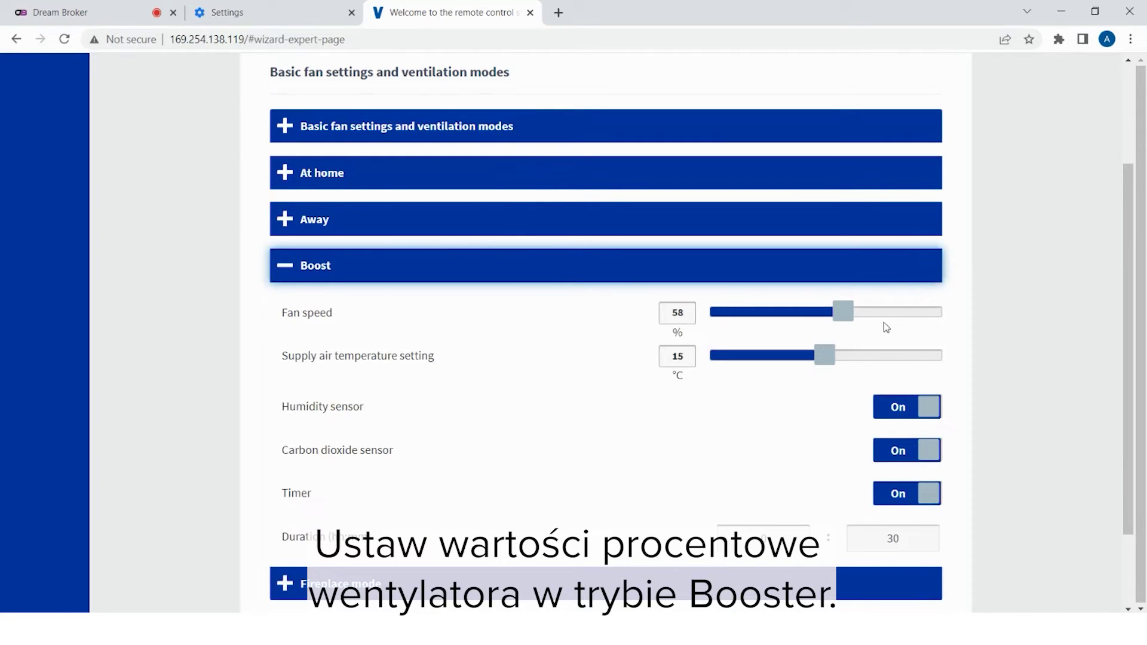
left_click_drag(846, 317, 858, 312)
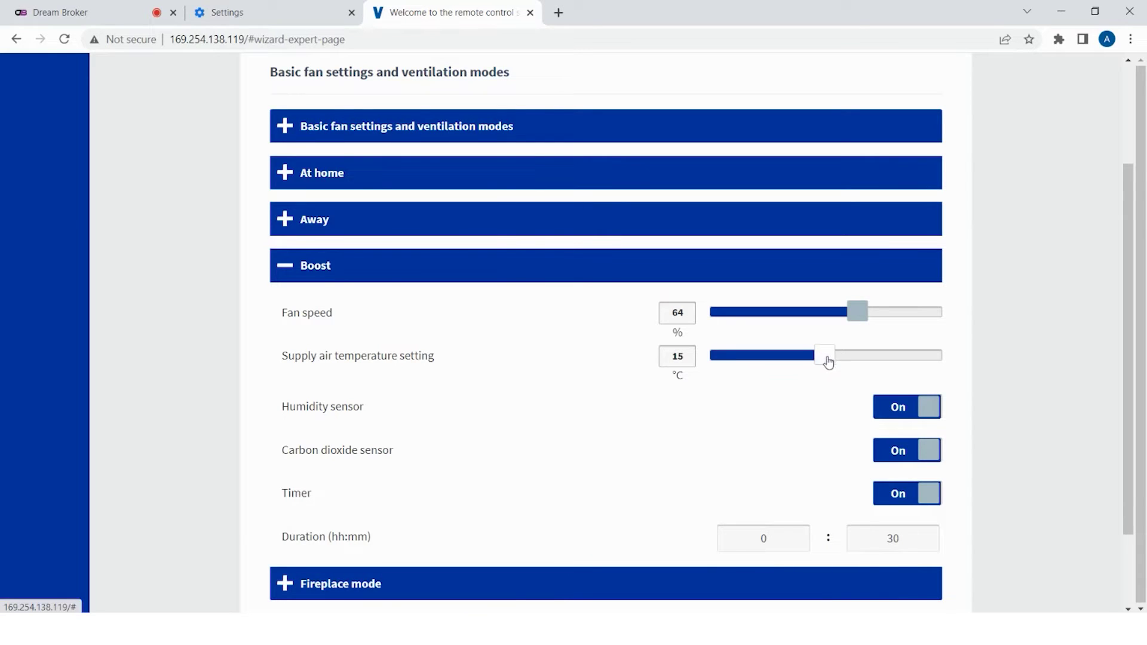
left_click_drag(828, 361, 849, 358)
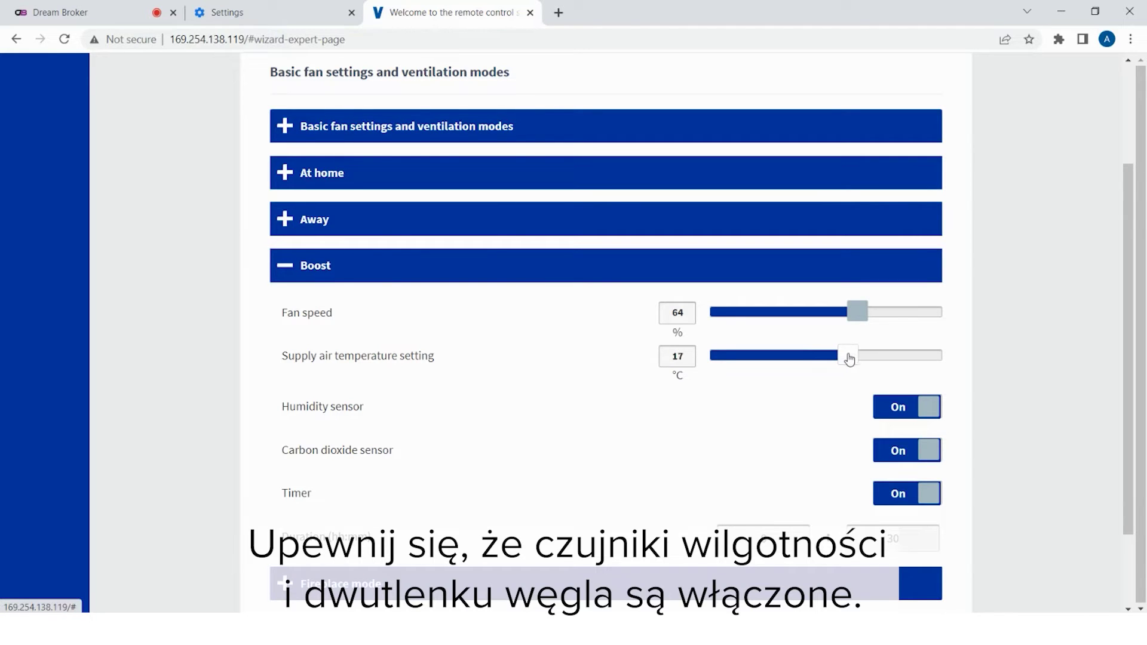
scroll(705, 433, "down", 1)
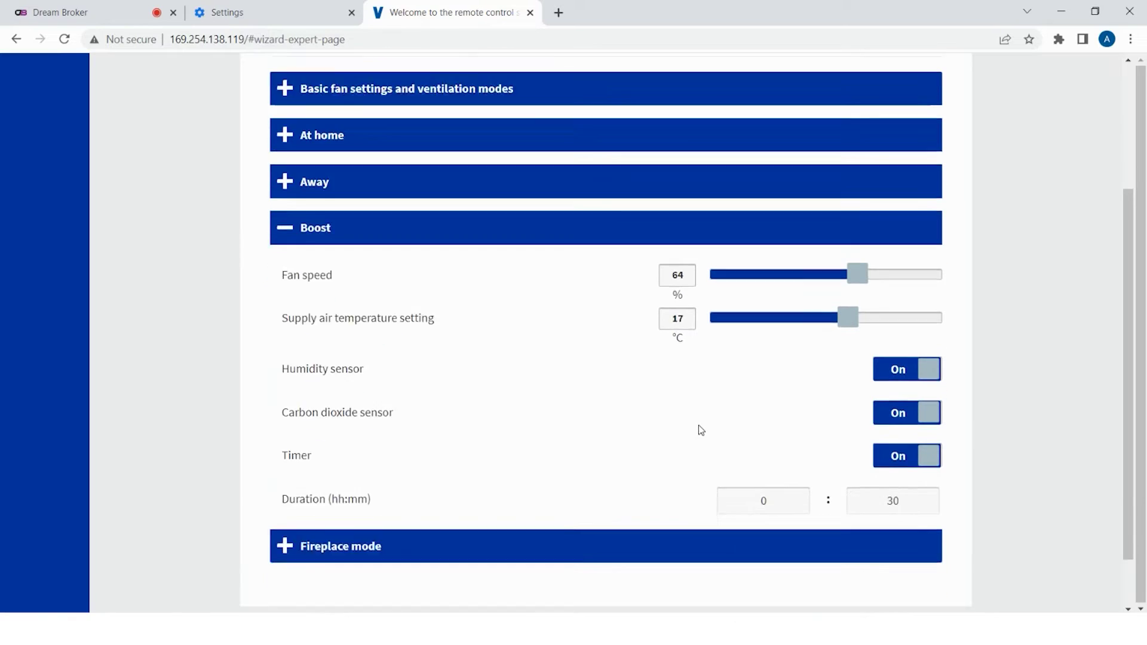
scroll(701, 429, "down", 2)
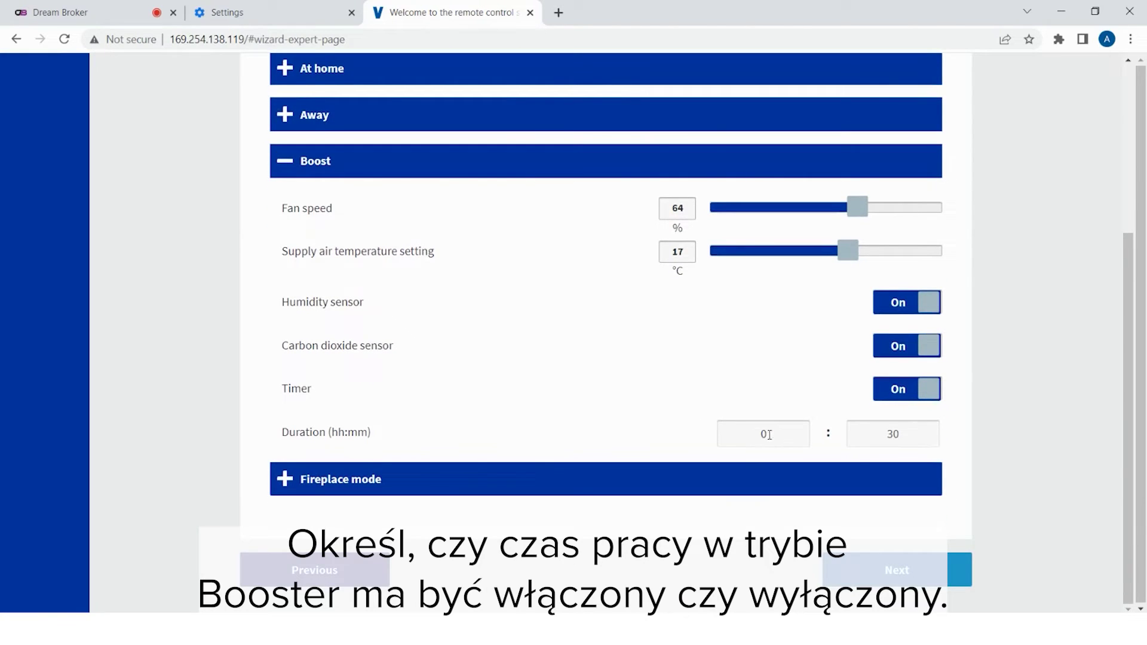
double_click(914, 435)
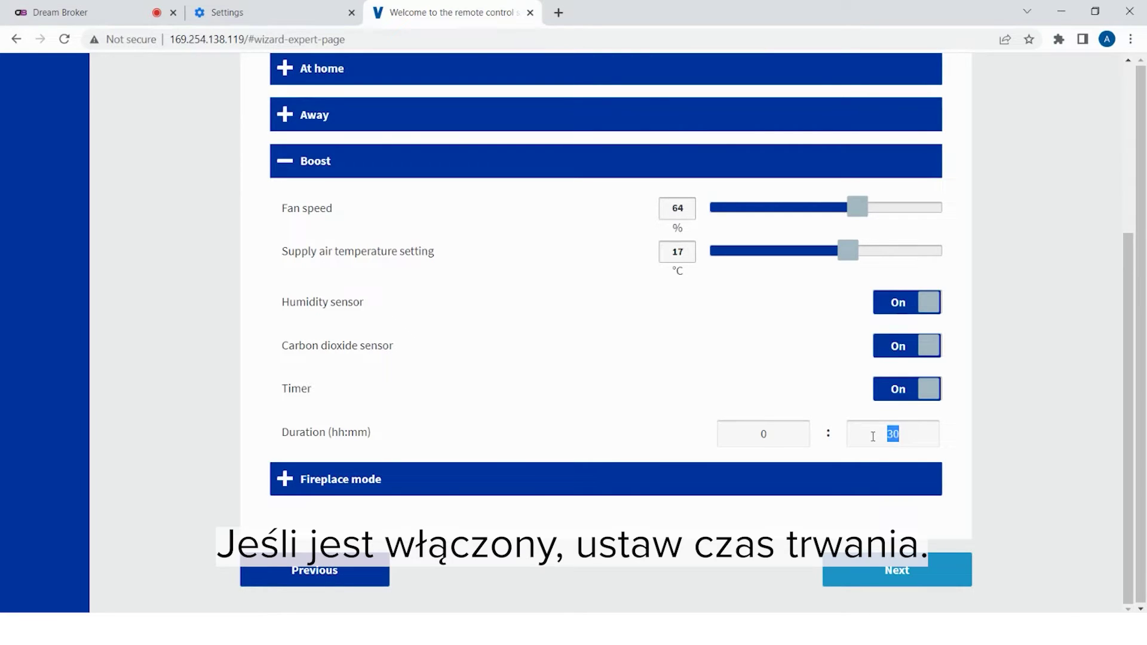
type("45")
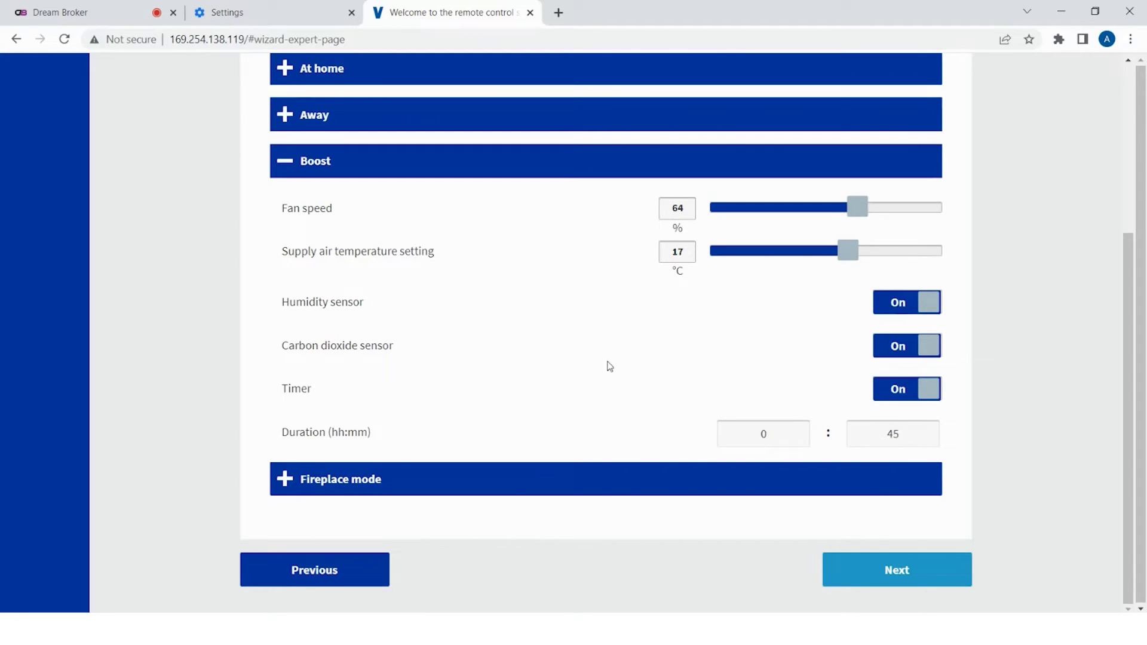
left_click(370, 479)
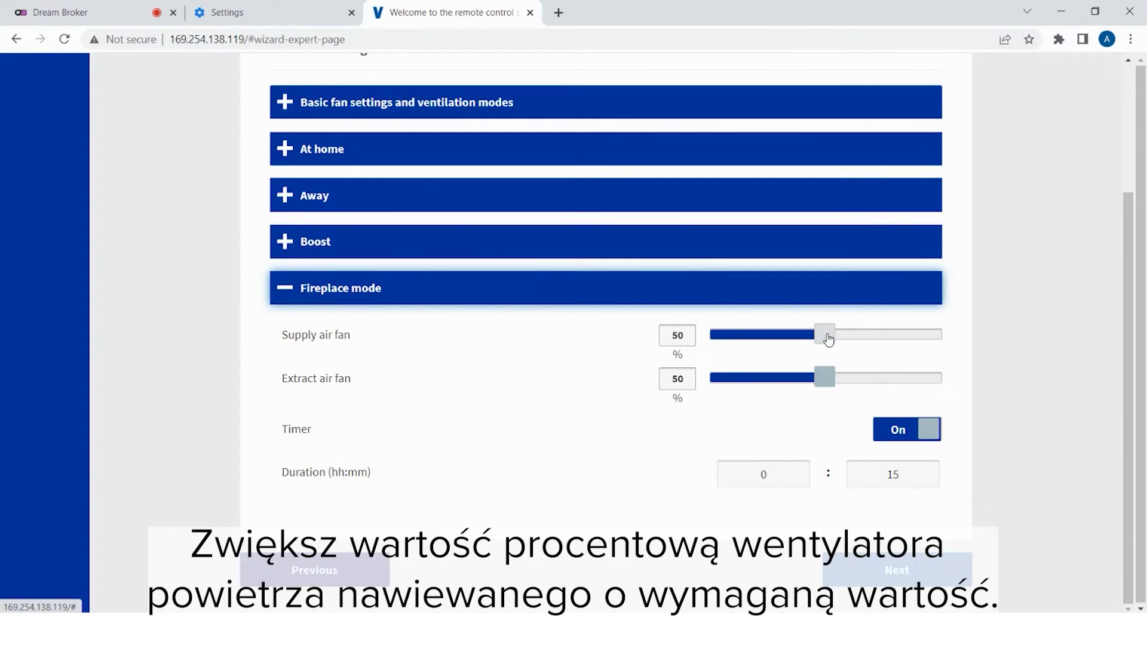
Set Fireplace mode to 40% supply air, 70% extract air and a 10-minute duration
left_click_drag(828, 339, 804, 339)
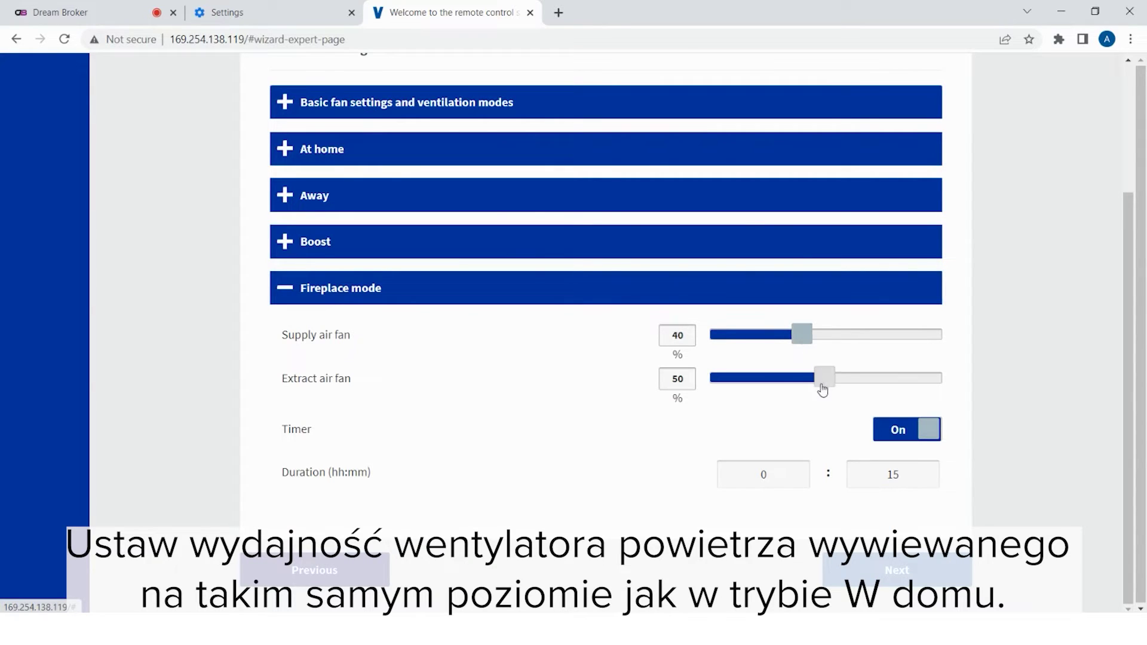
left_click_drag(825, 382, 872, 378)
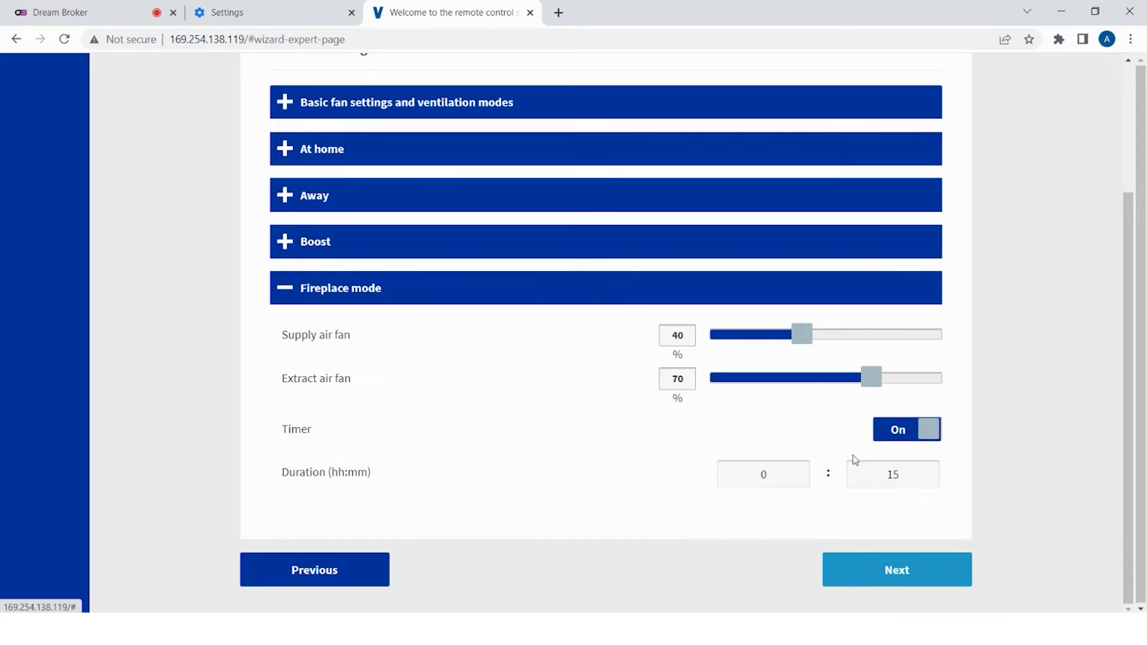
left_click_drag(903, 481, 877, 475)
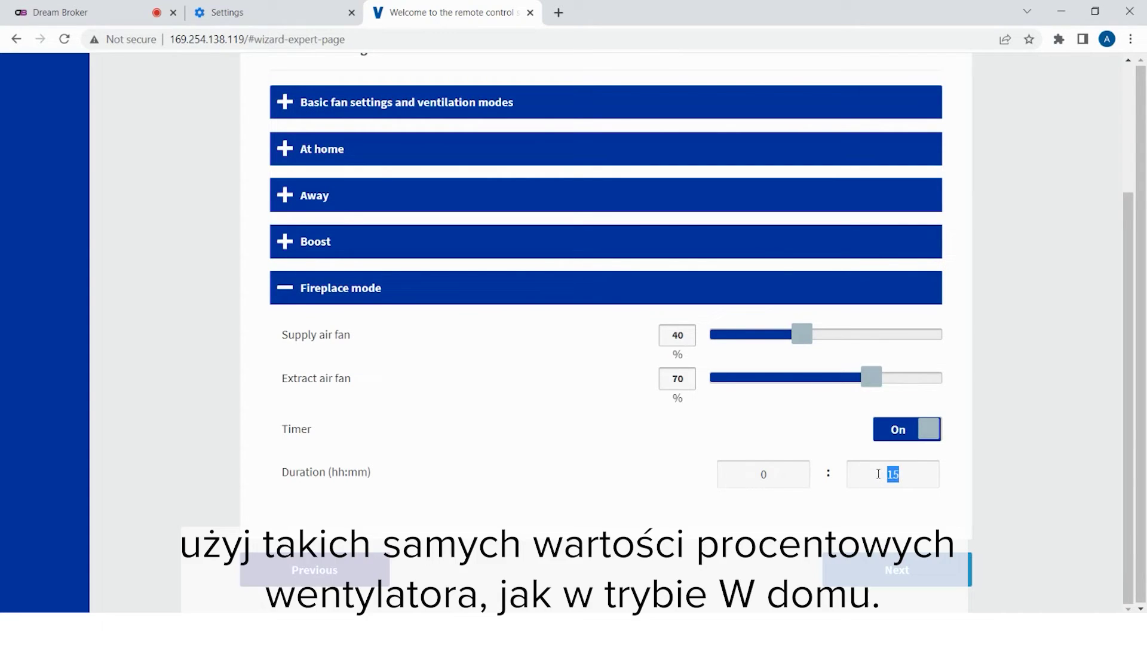
type("10")
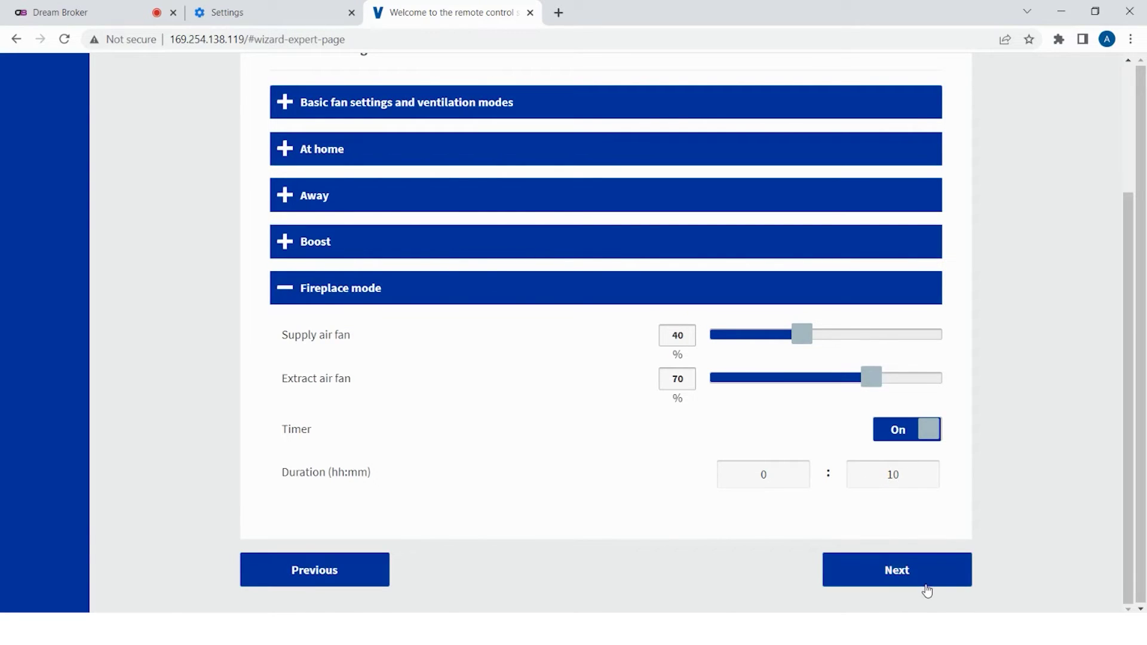
left_click(925, 582)
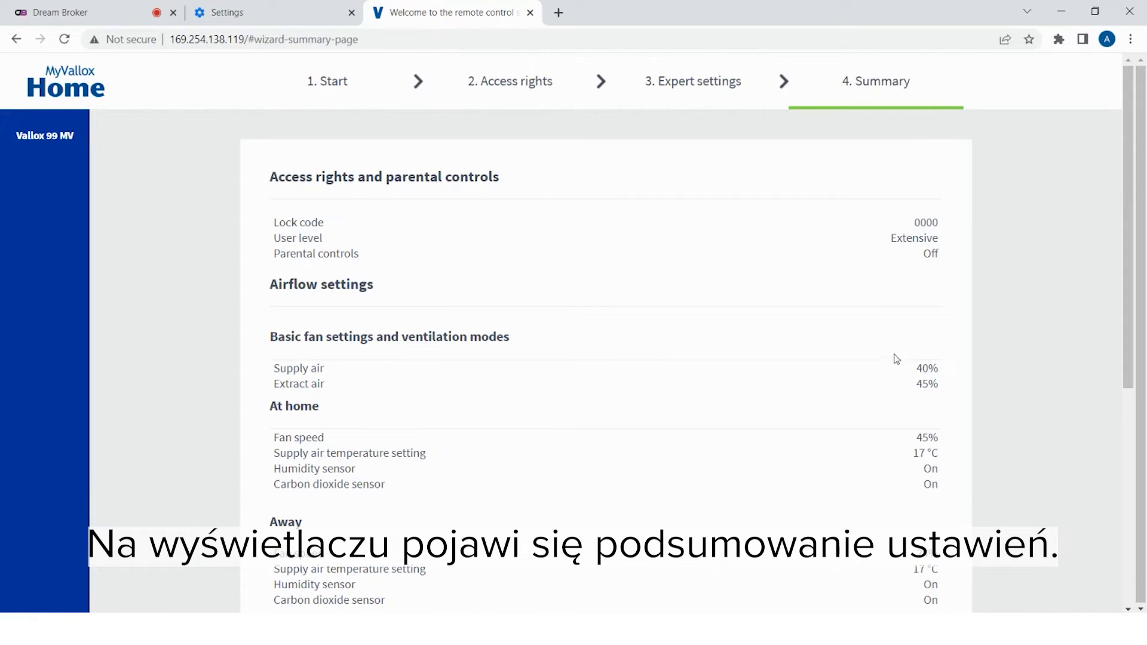
Review the wizard summary to the bottom and mark the setup finished
scroll(831, 333, "down", 1)
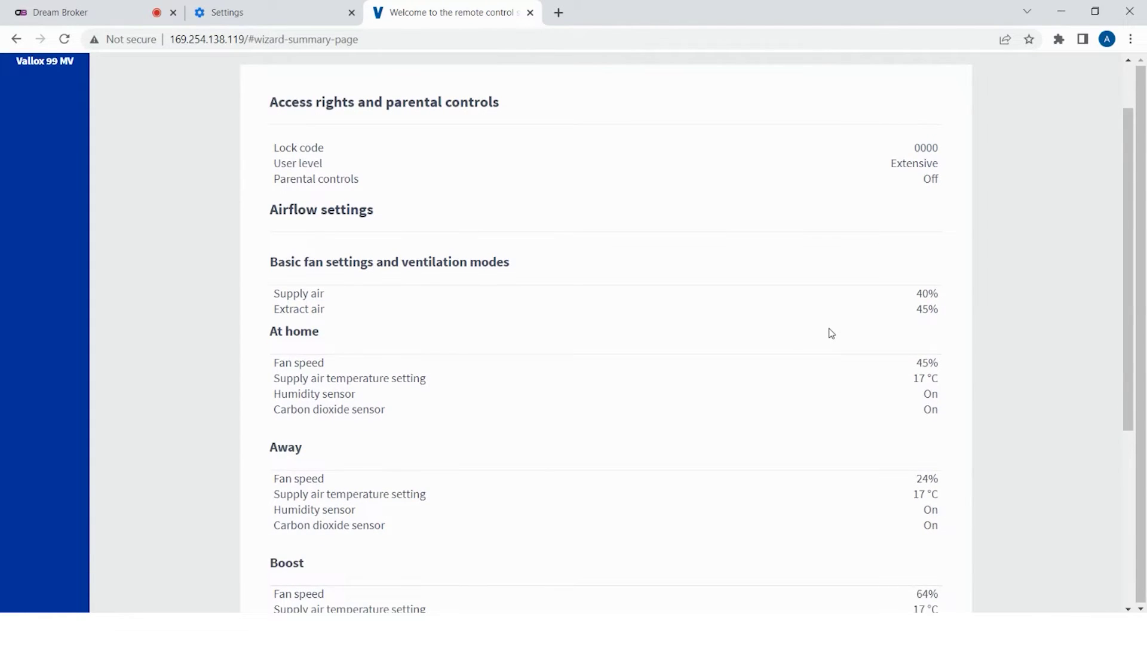
scroll(831, 333, "down", 1)
scroll(831, 333, "down", 1)
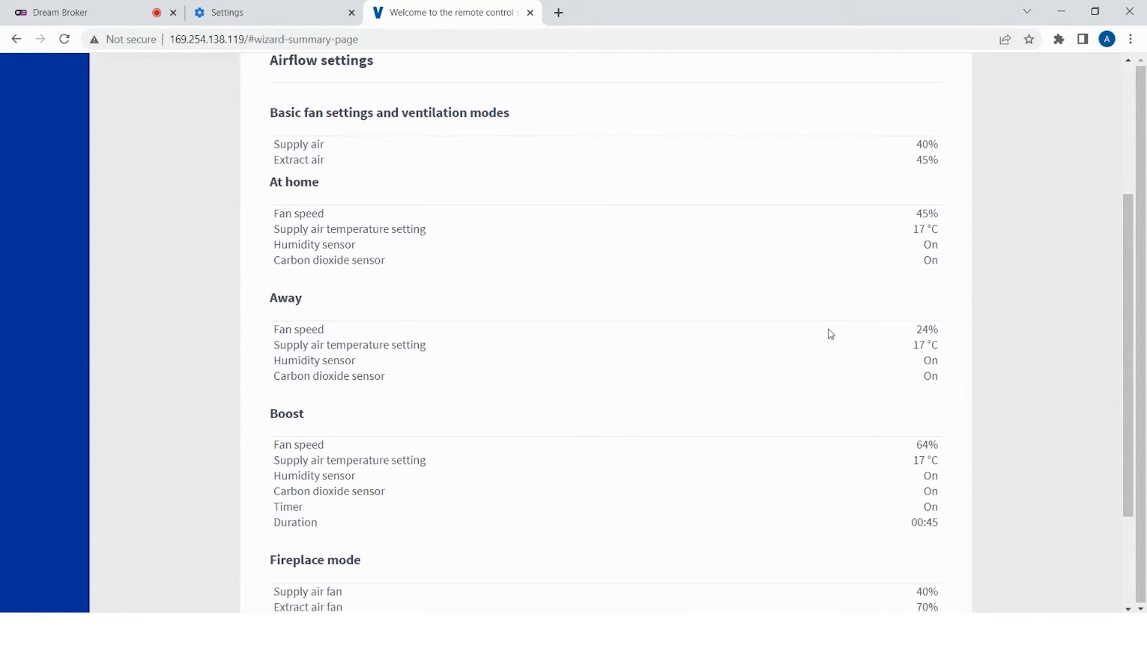
scroll(831, 333, "down", 1)
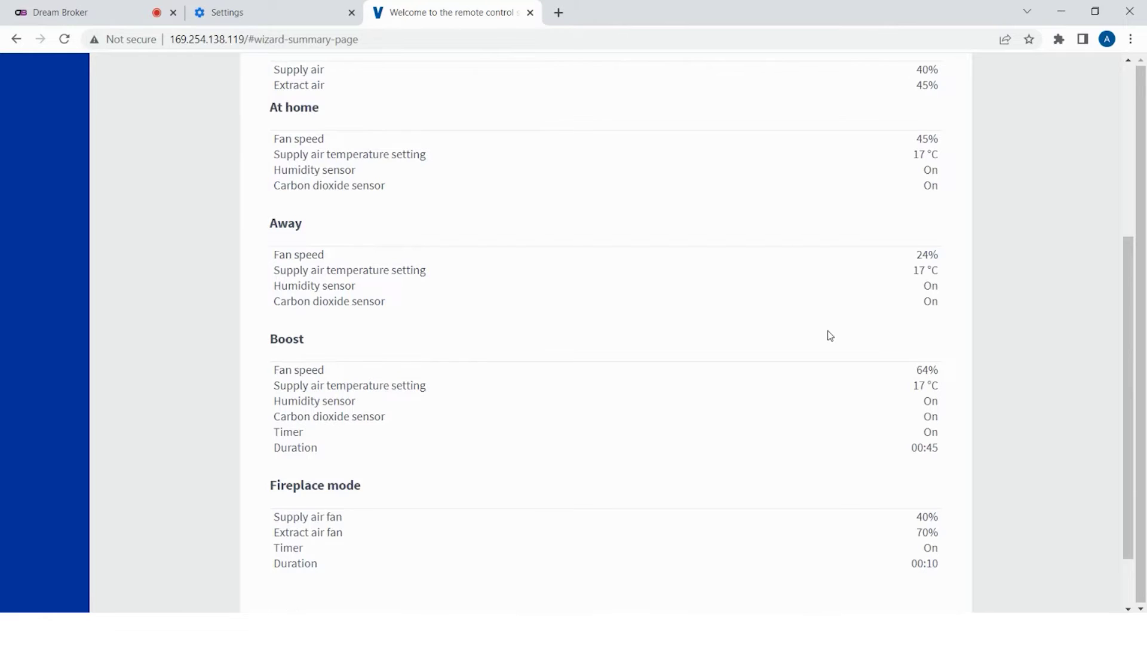
scroll(830, 334, "down", 1)
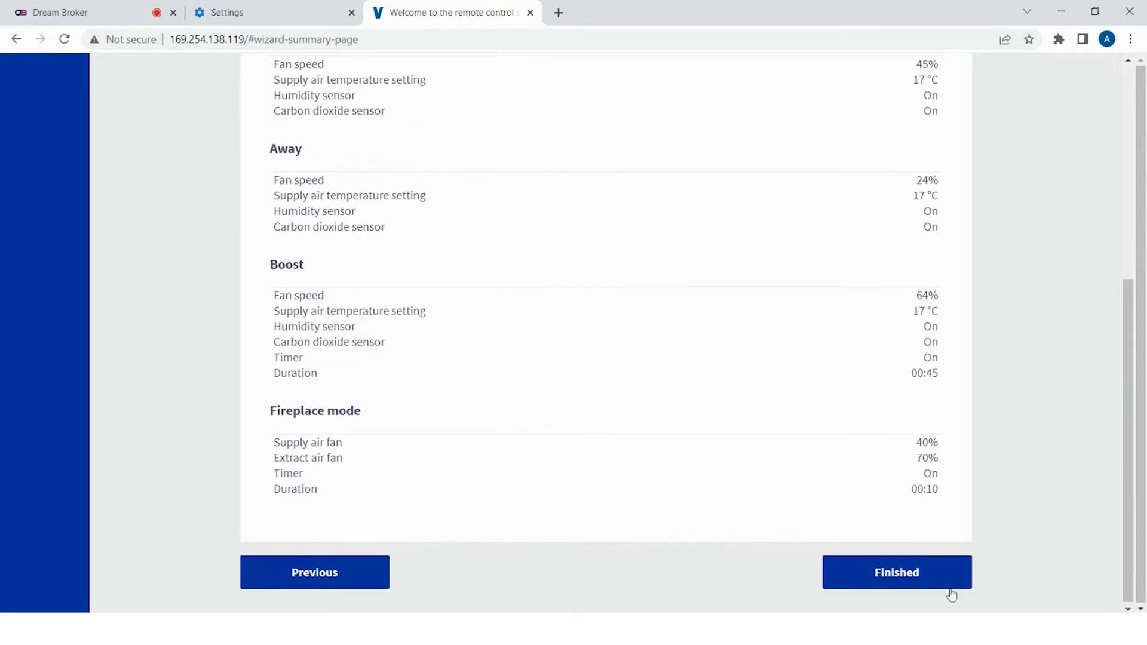
left_click(907, 572)
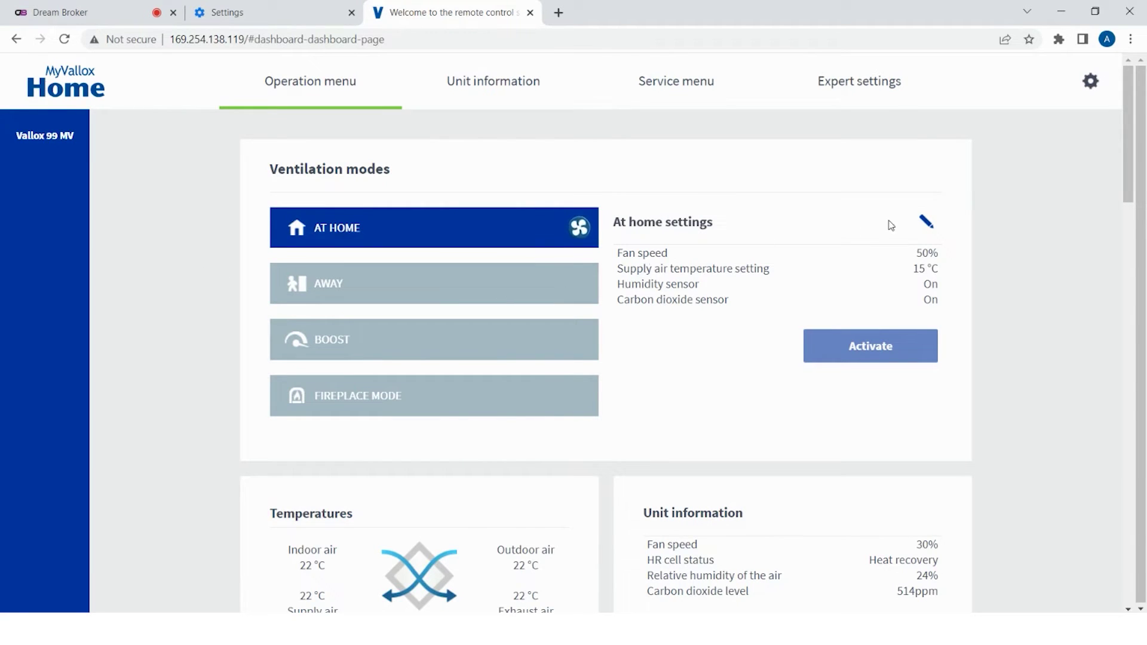
Switch off the At home humidity and carbon dioxide sensors and save
left_click(926, 224)
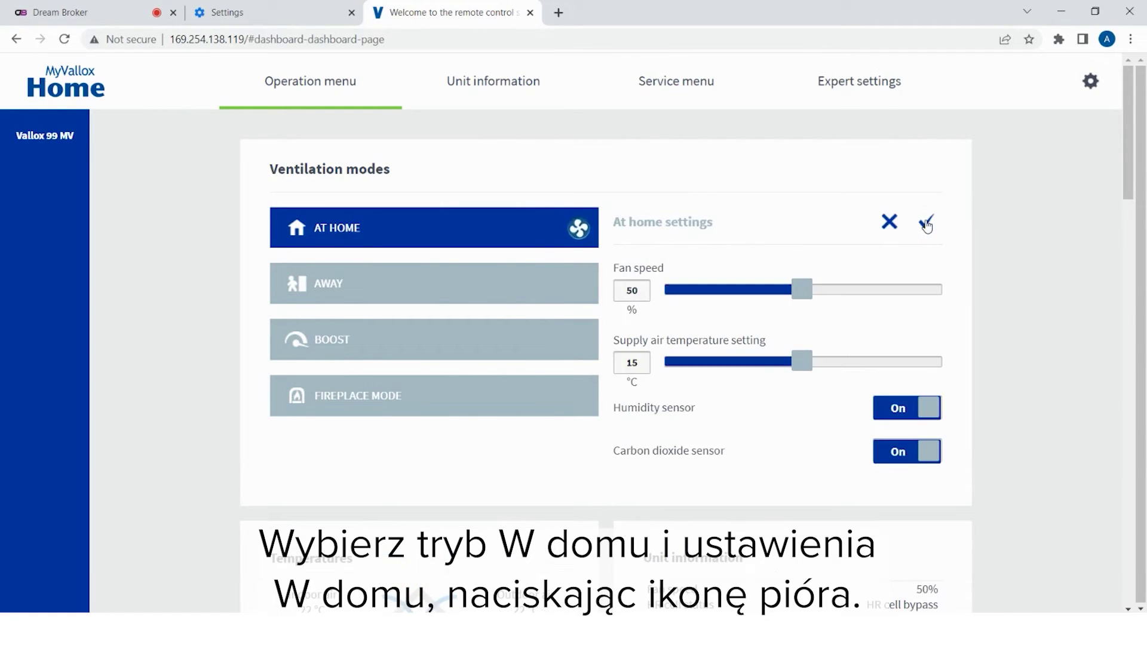
left_click(896, 412)
left_click(892, 454)
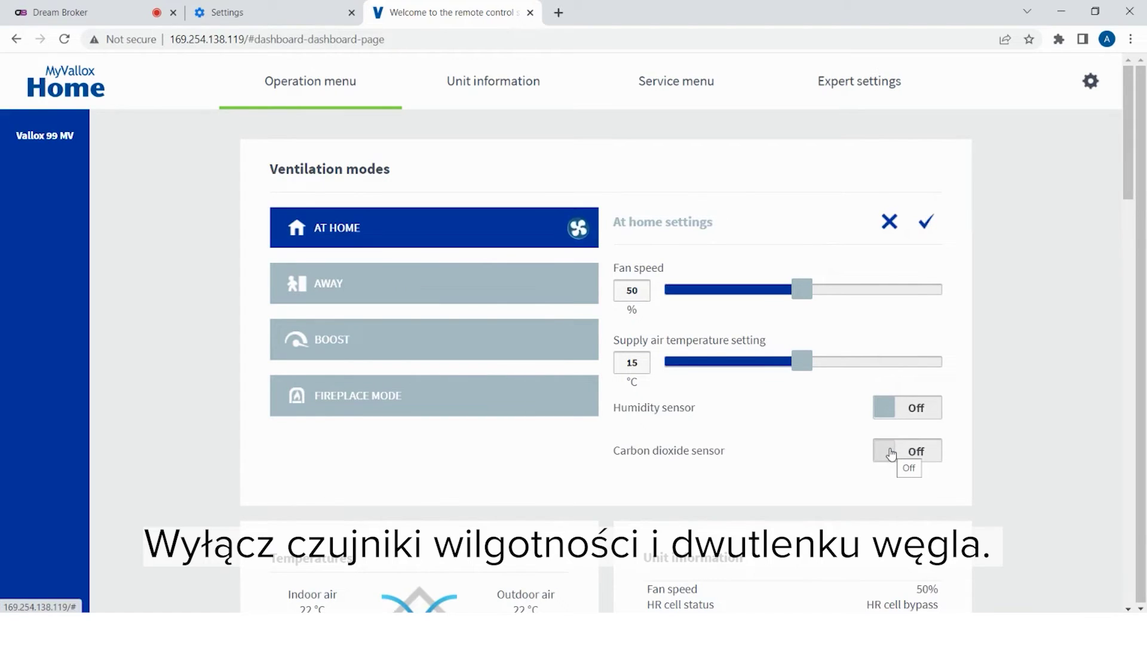
left_click(926, 223)
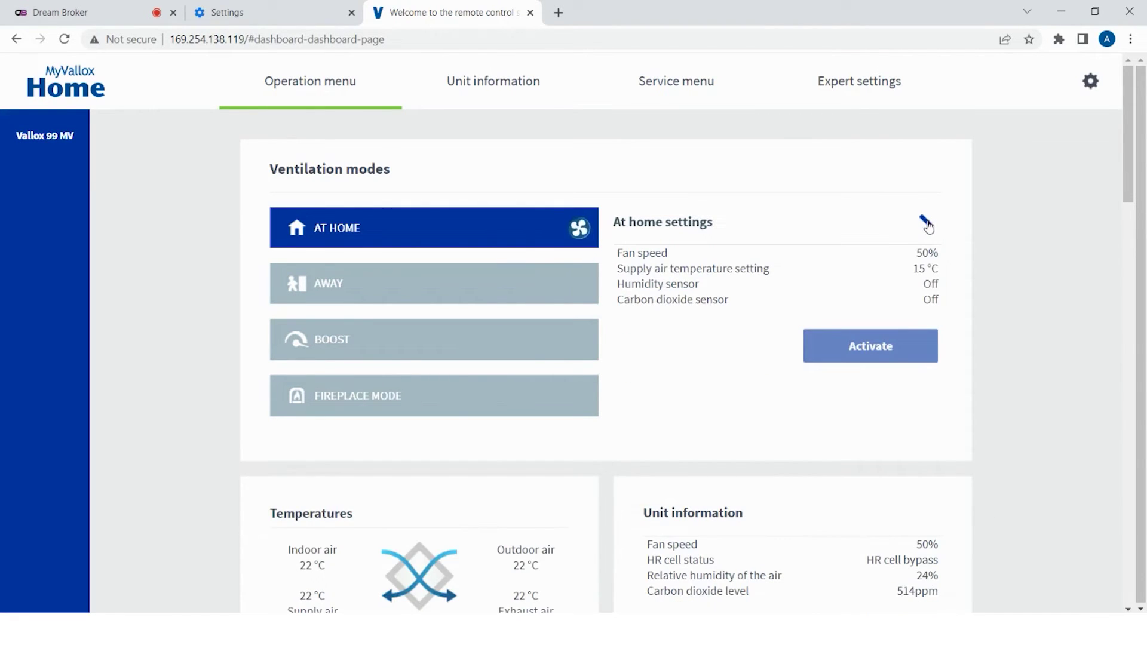
left_click(492, 282)
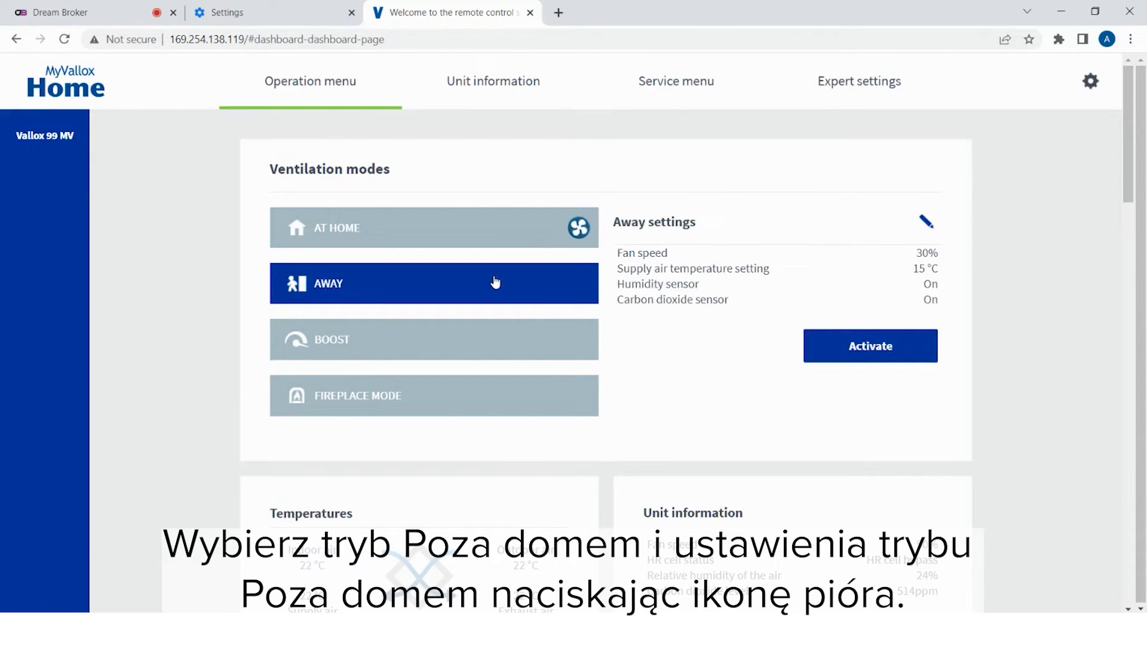
Switch off the Away mode humidity and carbon dioxide sensors and save
left_click(927, 222)
left_click(896, 408)
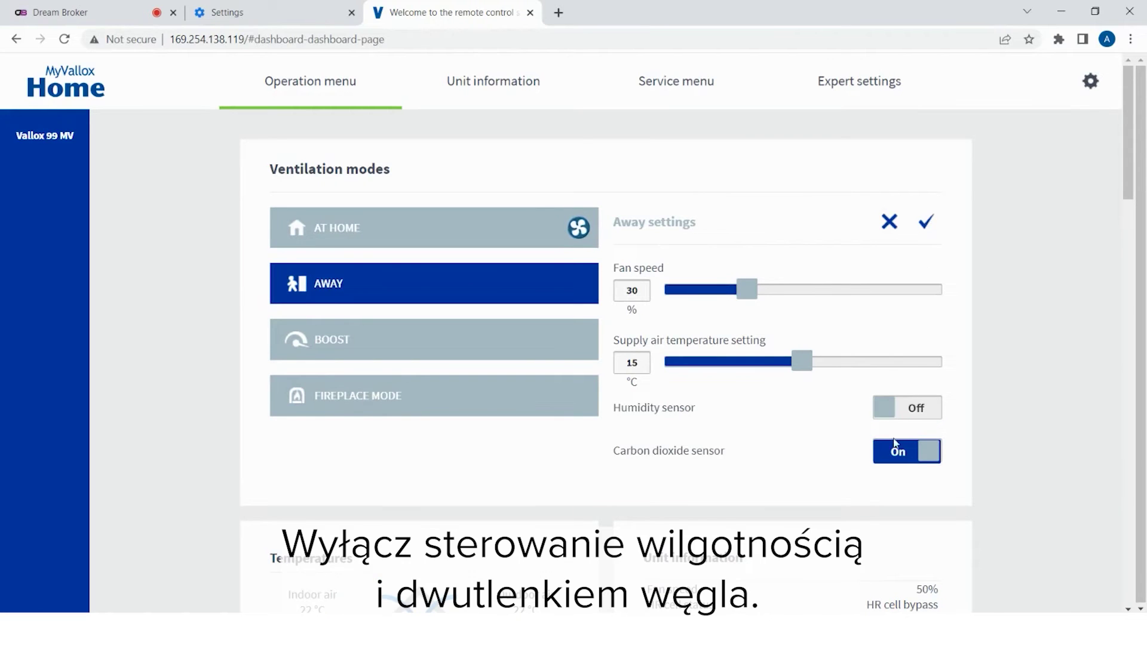
left_click(897, 449)
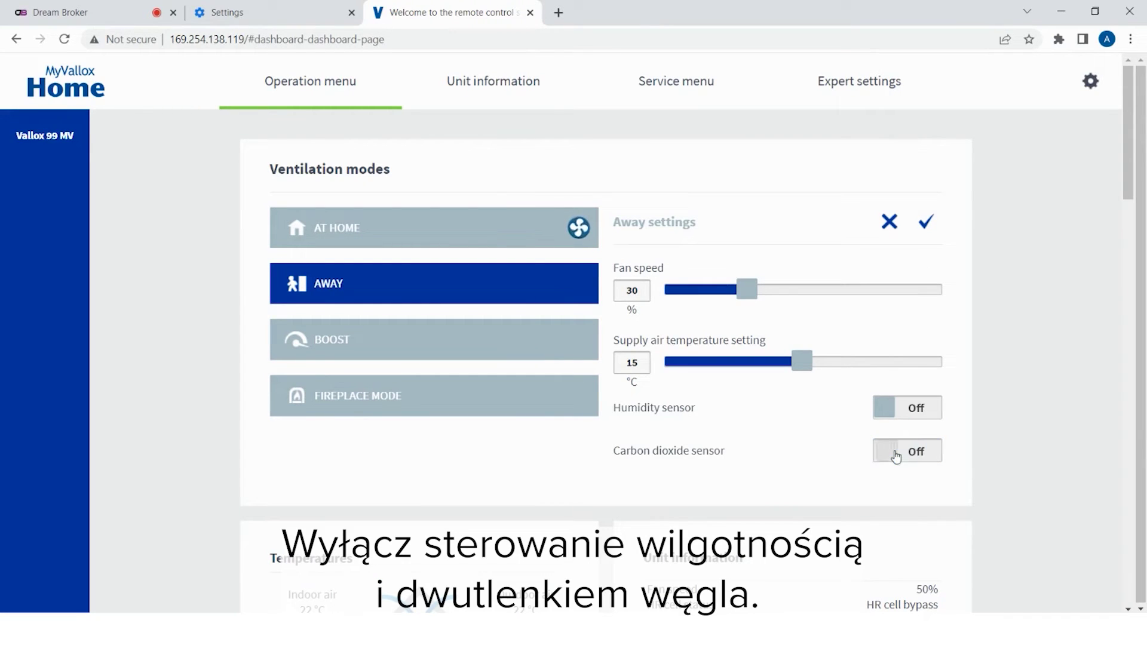
left_click(924, 230)
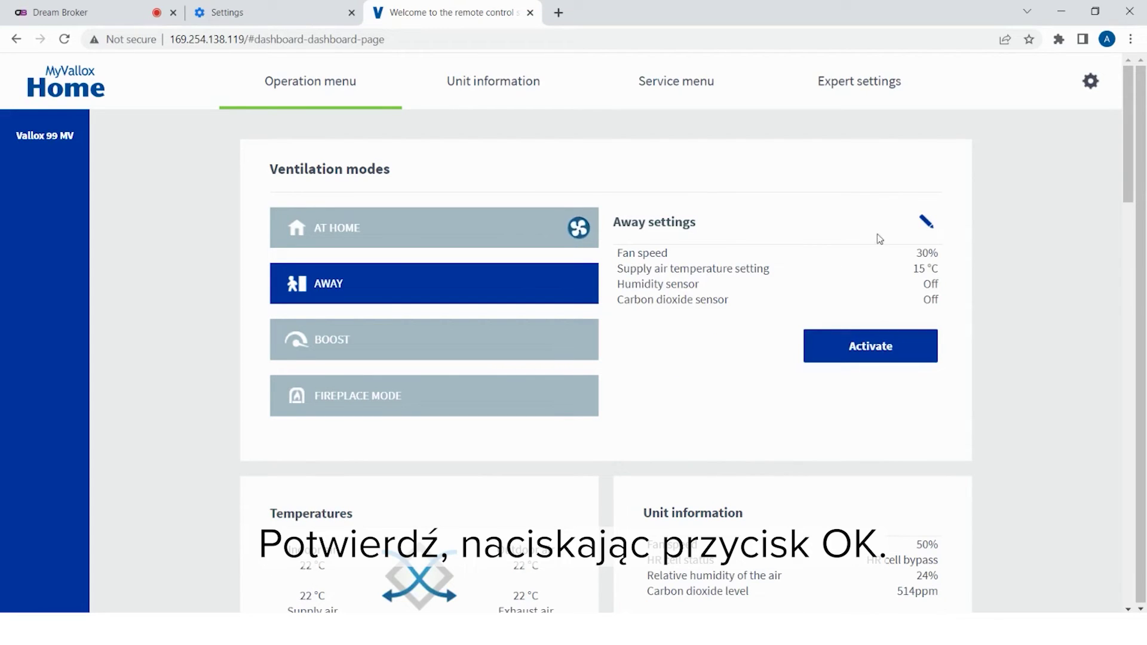
Switch off the Boost mode humidity and carbon dioxide sensors and save
left_click(552, 349)
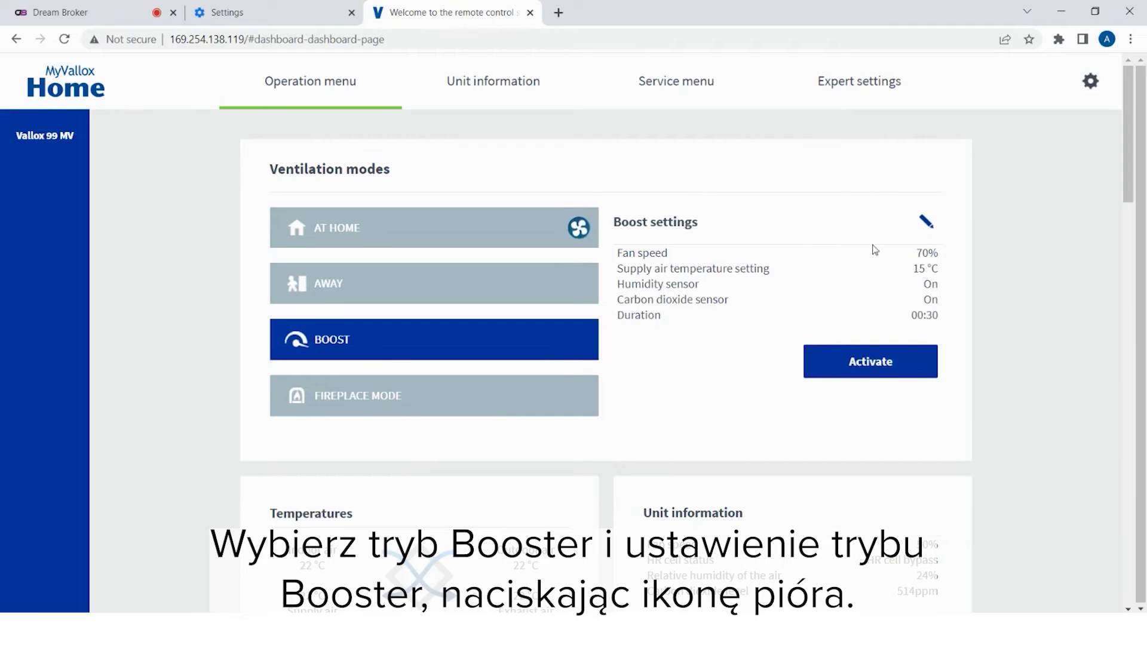
left_click(925, 224)
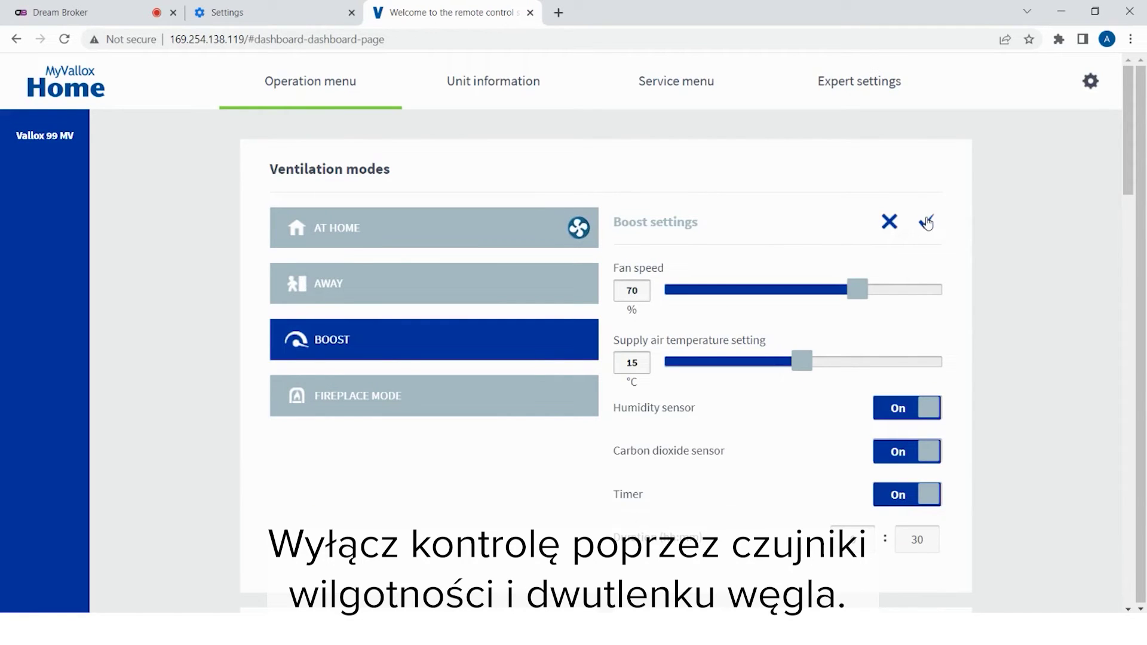
left_click(899, 409)
left_click(898, 453)
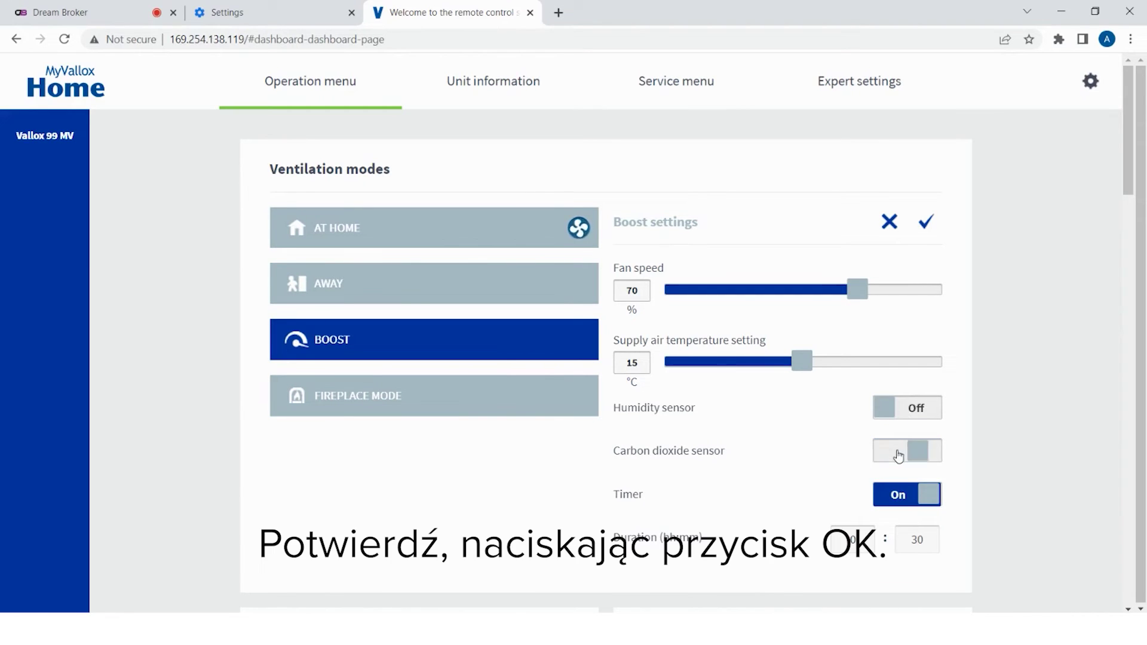
left_click(926, 222)
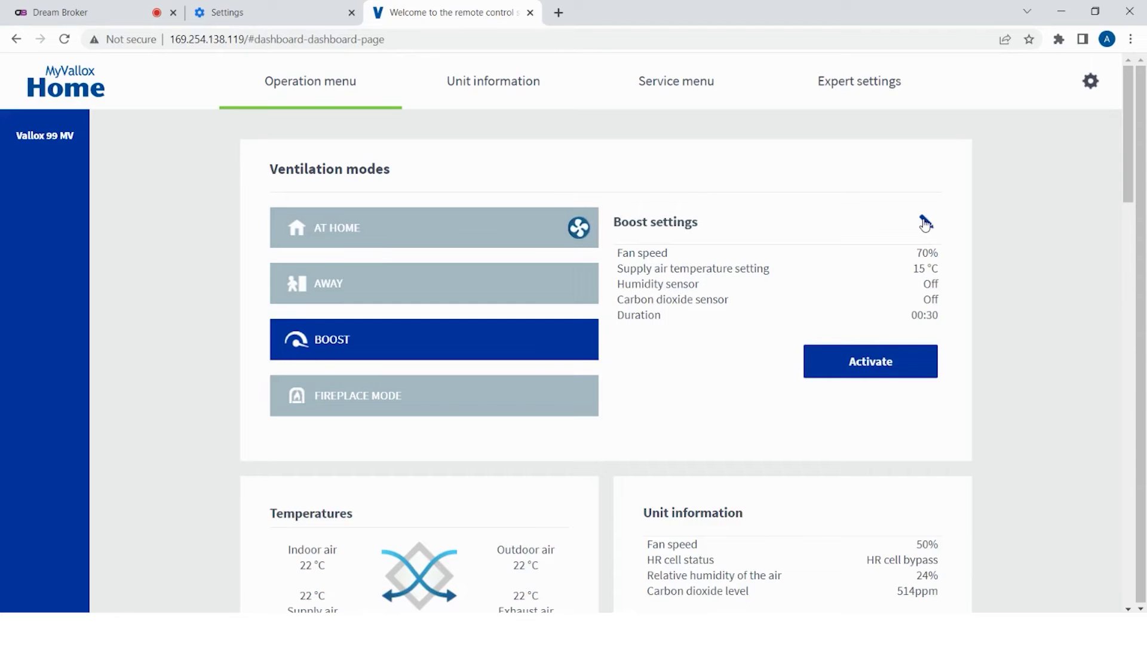
Turn HR cell bypass off in the Expert settings' HR cell bypass section
left_click(845, 88)
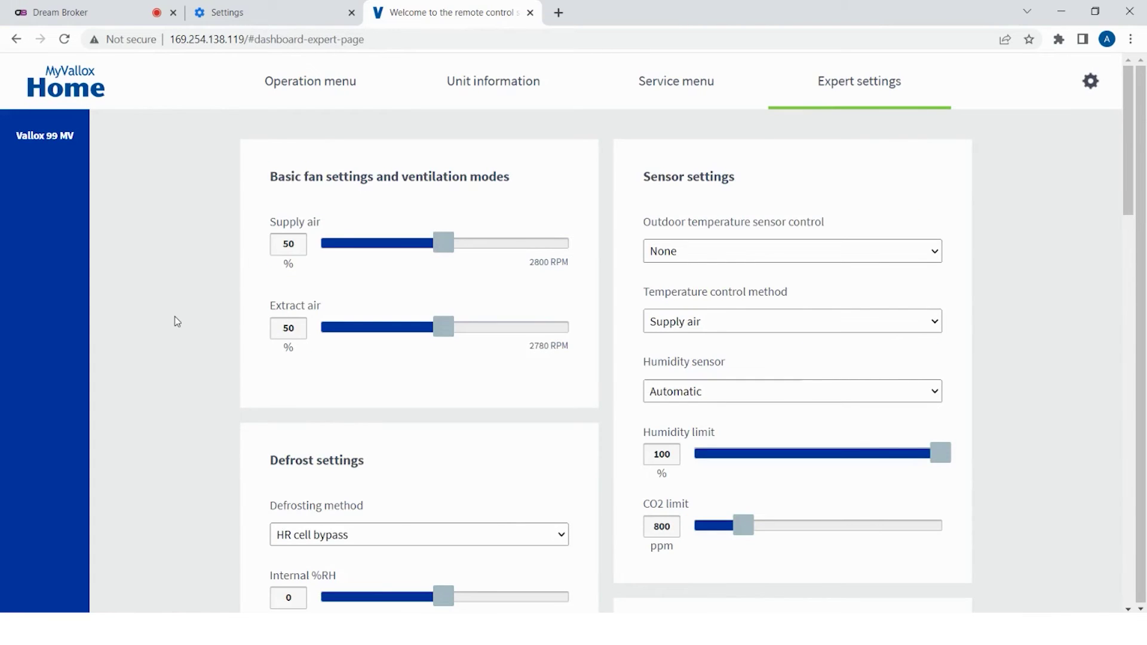
scroll(175, 321, "down", 3)
scroll(176, 322, "down", 15)
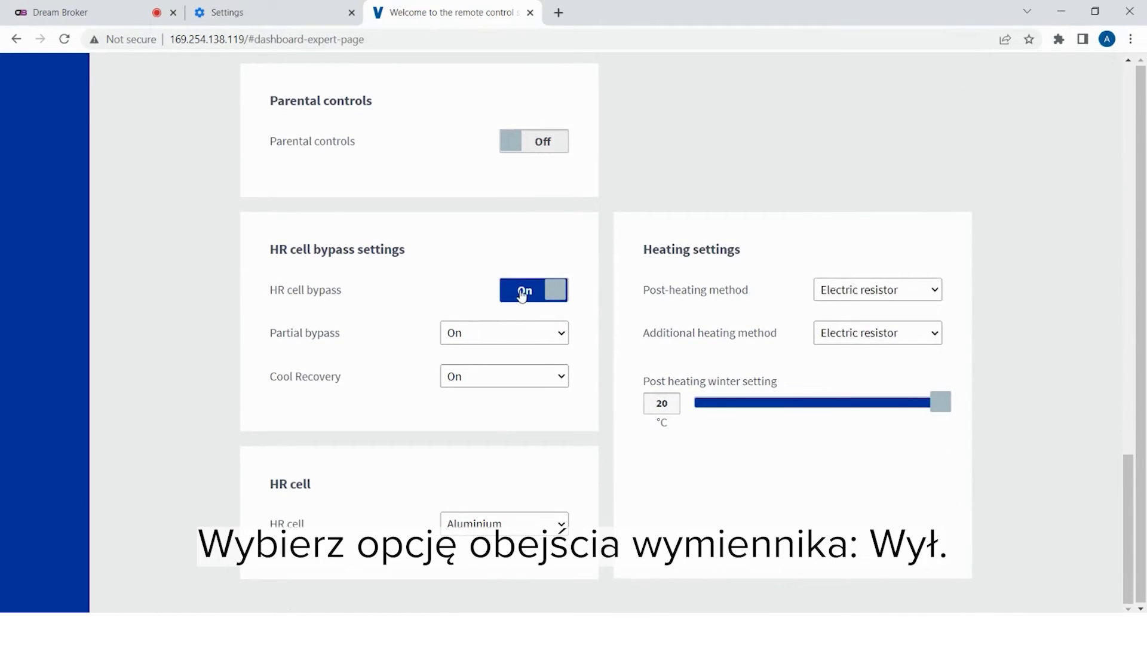
left_click(521, 292)
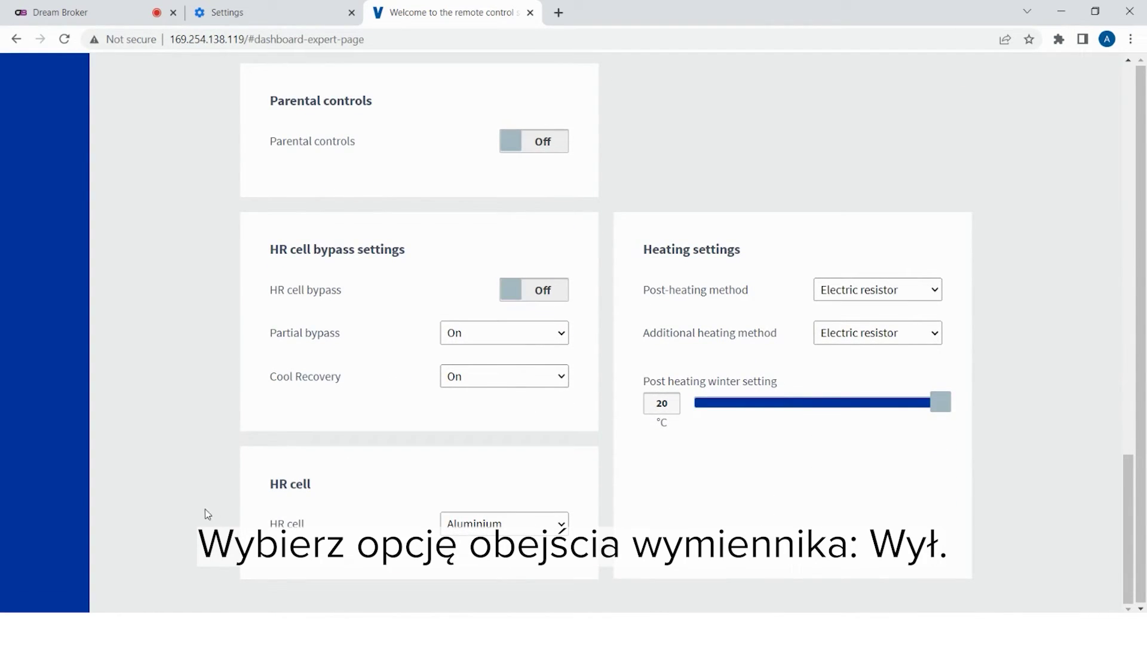
scroll(205, 517, "up", 12)
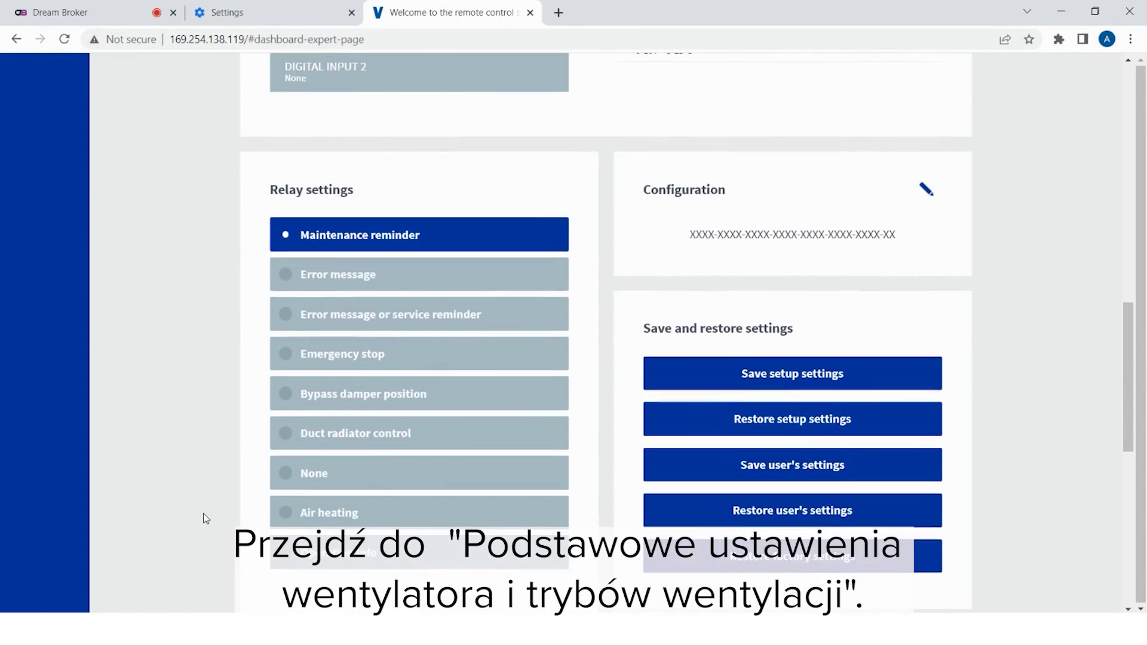
scroll(203, 514, "up", 10)
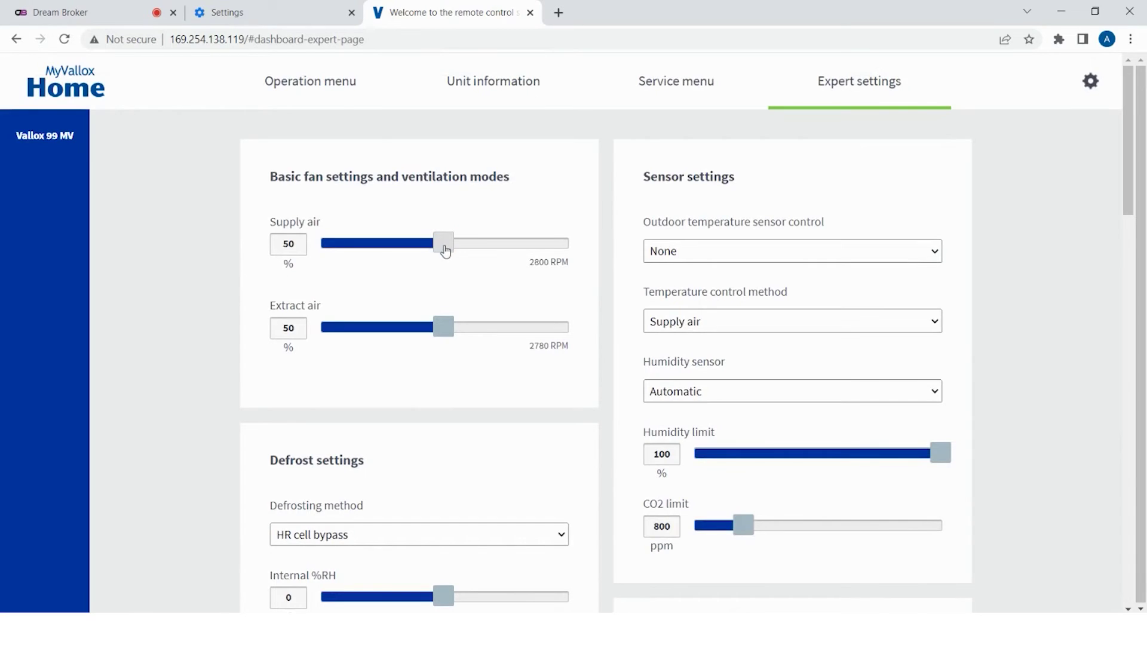
Drag the Supply air slider down to 40% and the Extract air slider to 44%
mouse_move(445, 249)
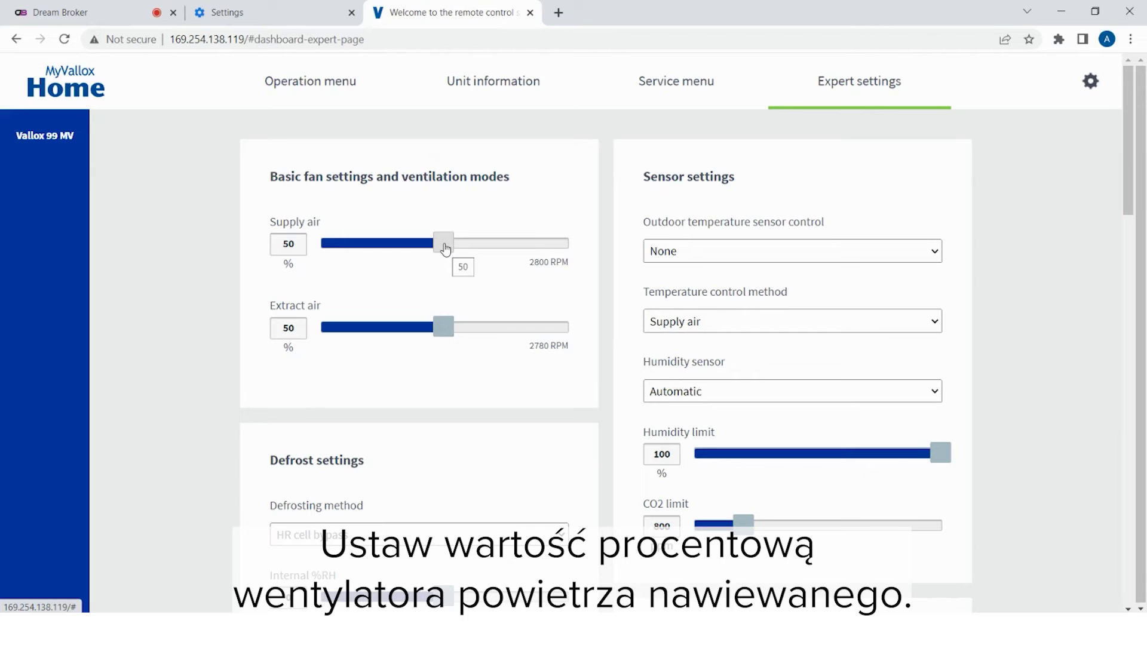
left_click_drag(445, 249, 422, 247)
left_click_drag(443, 333, 433, 332)
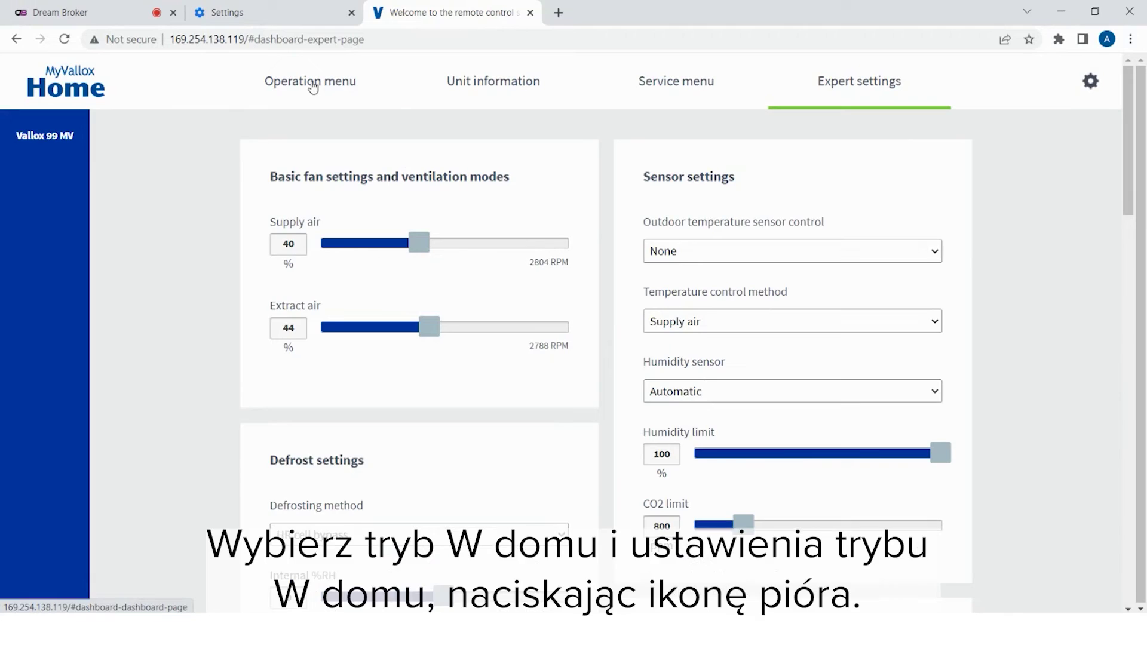
Save At home mode with 17 °C supply air and humidity and CO2 sensors on
left_click(311, 82)
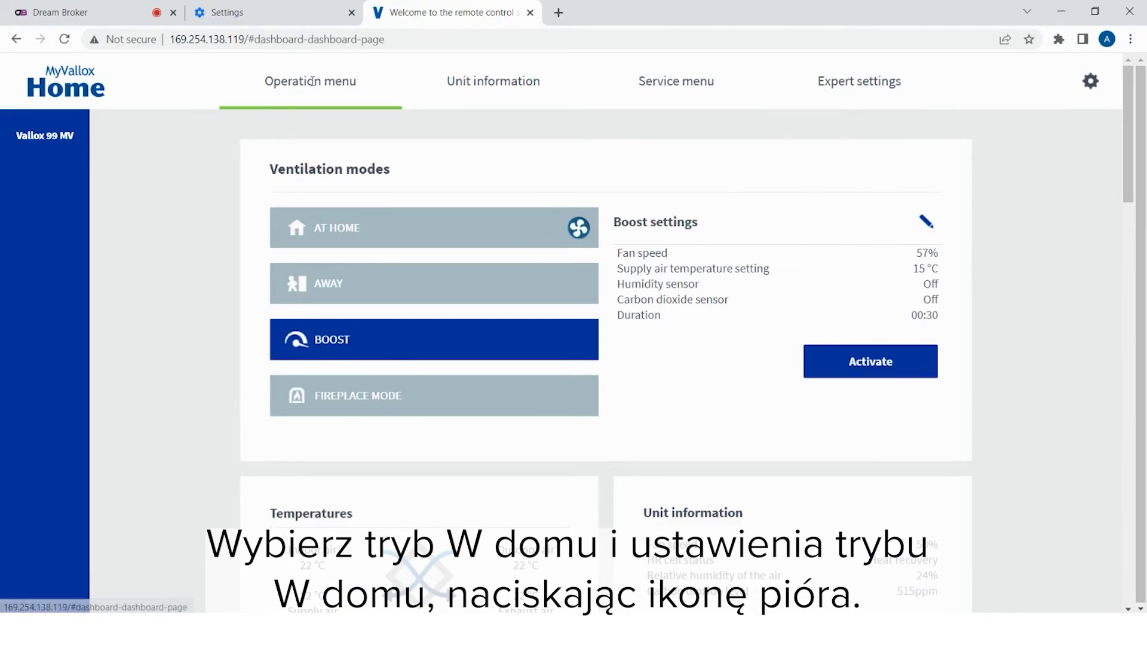
left_click(429, 229)
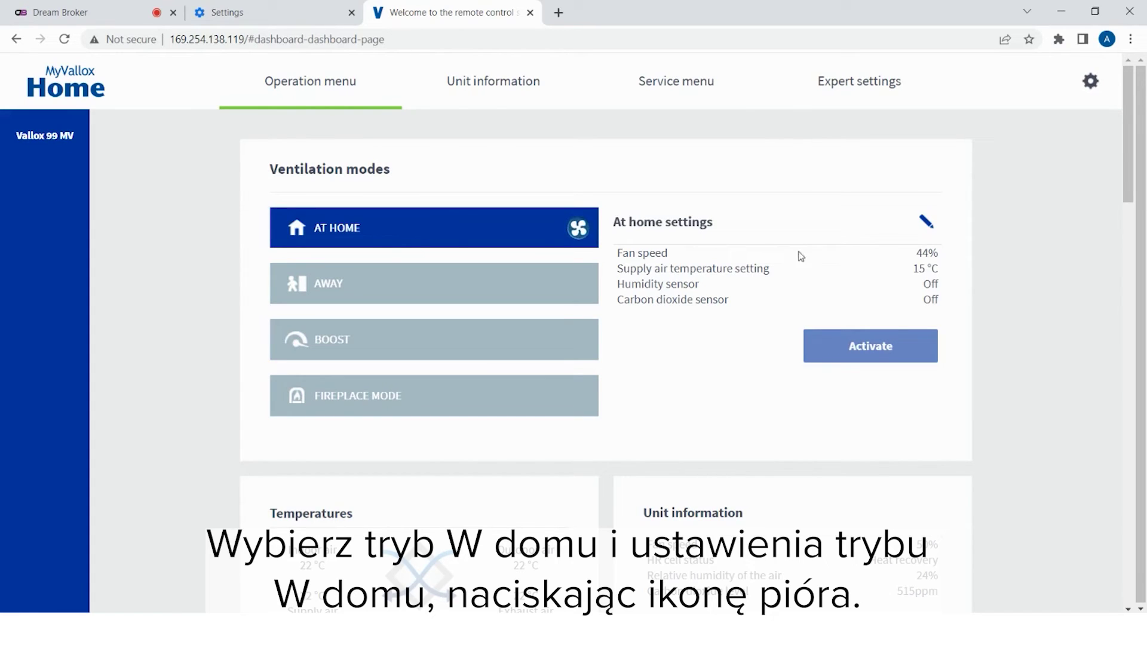
left_click(925, 223)
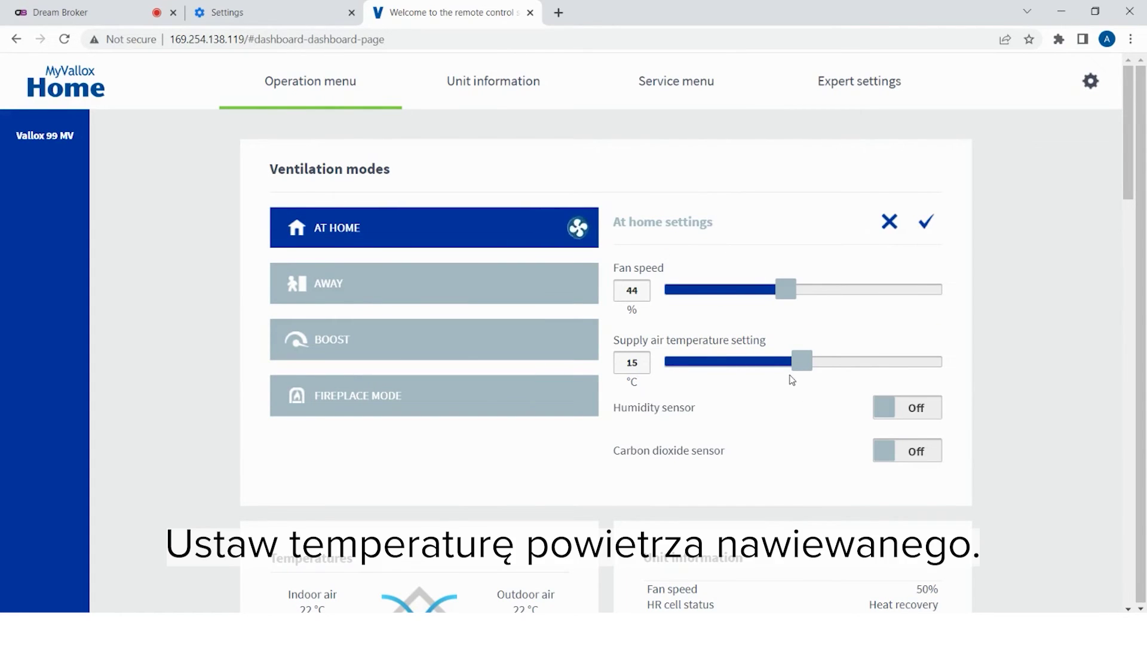
left_click_drag(806, 370, 828, 361)
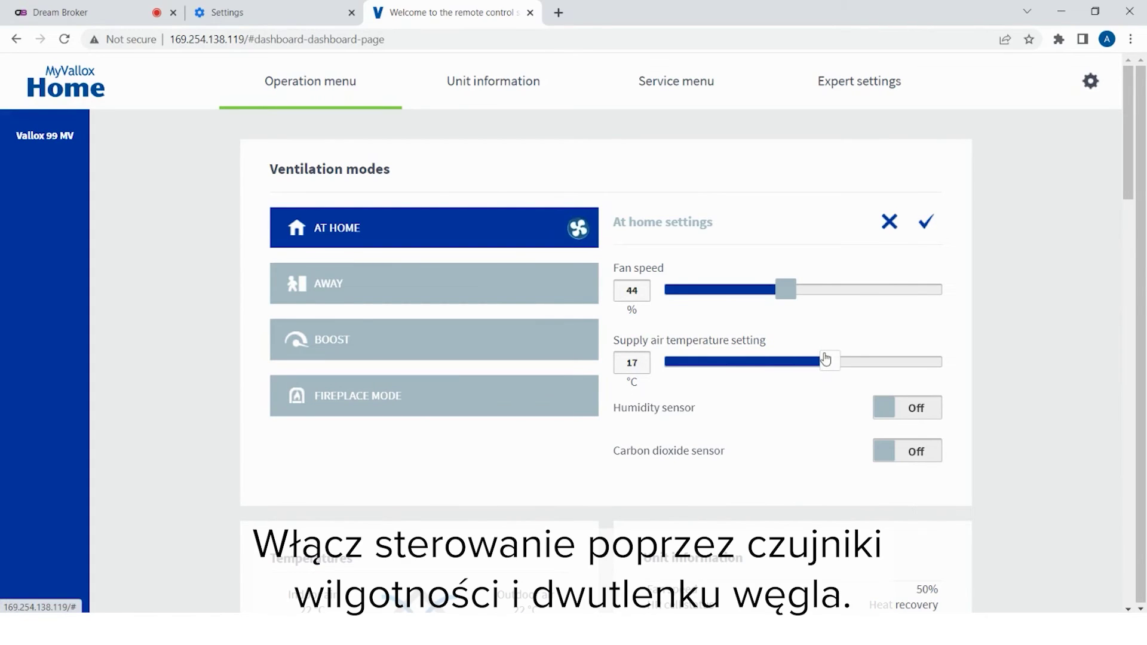
left_click(928, 417)
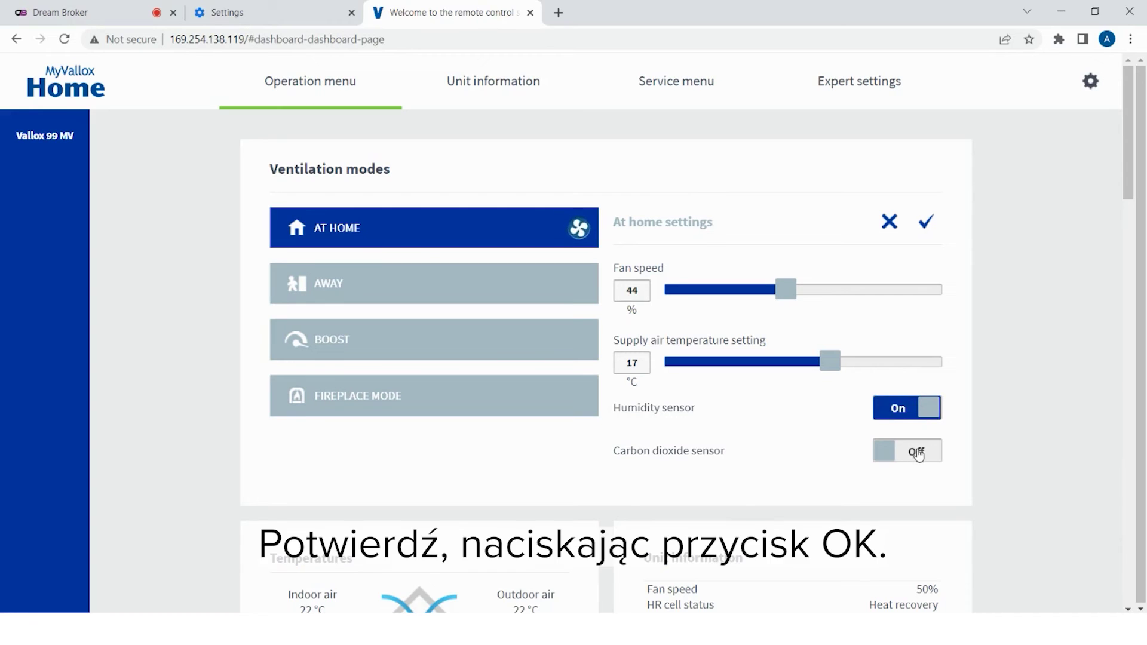
left_click(920, 454)
left_click(926, 223)
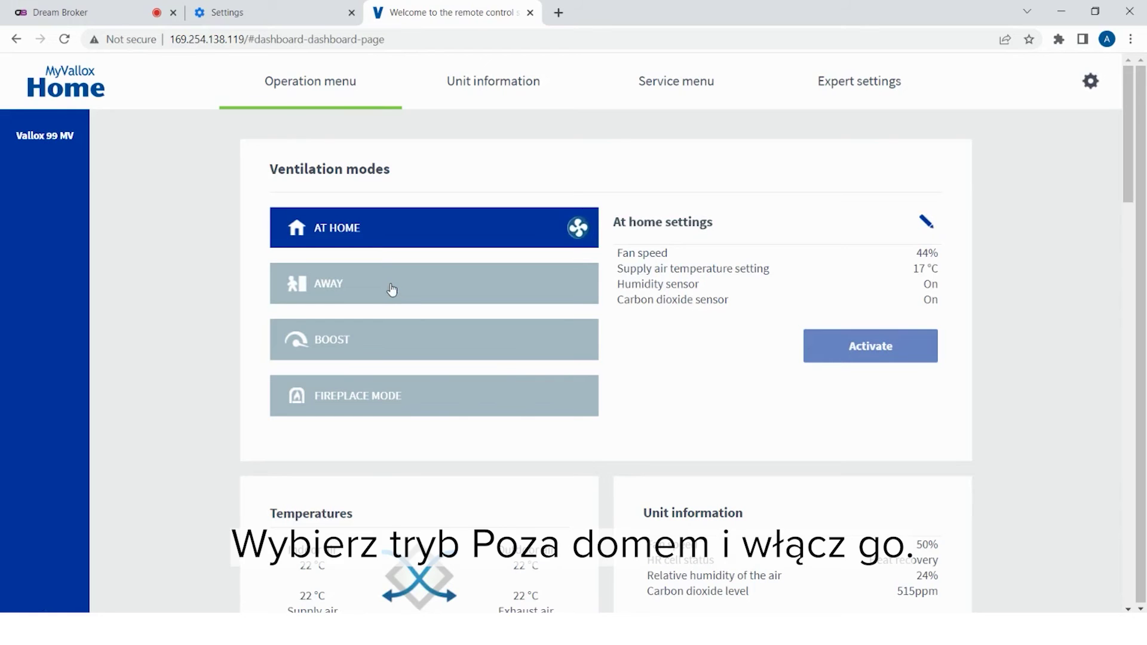
Activate Away mode on the unit
left_click(391, 289)
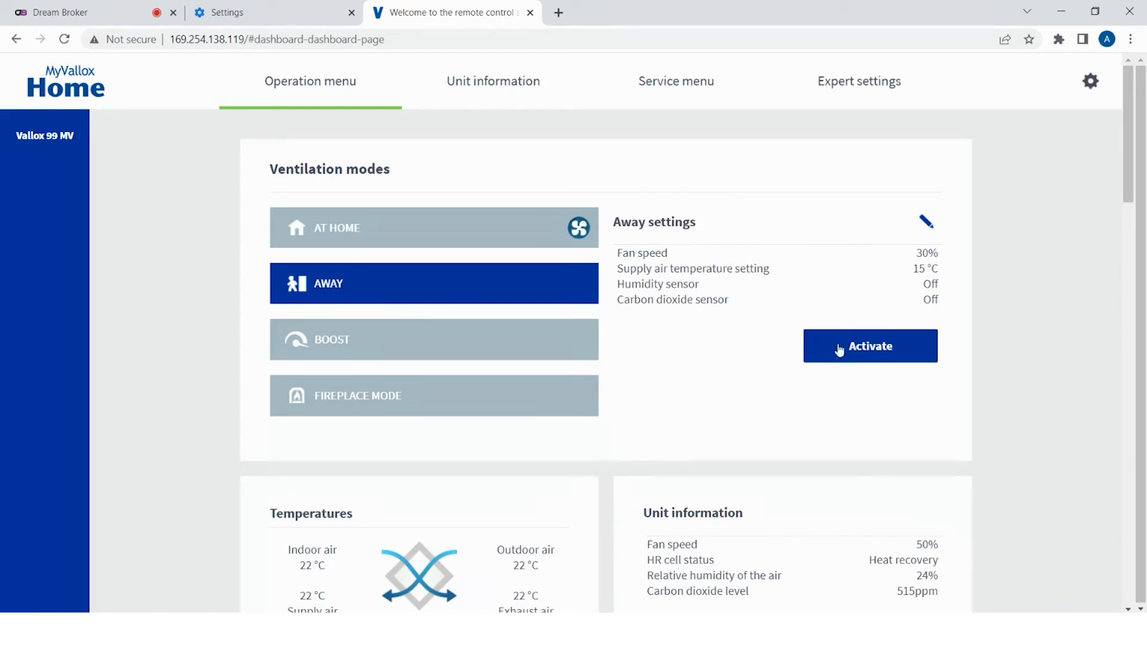
left_click(858, 348)
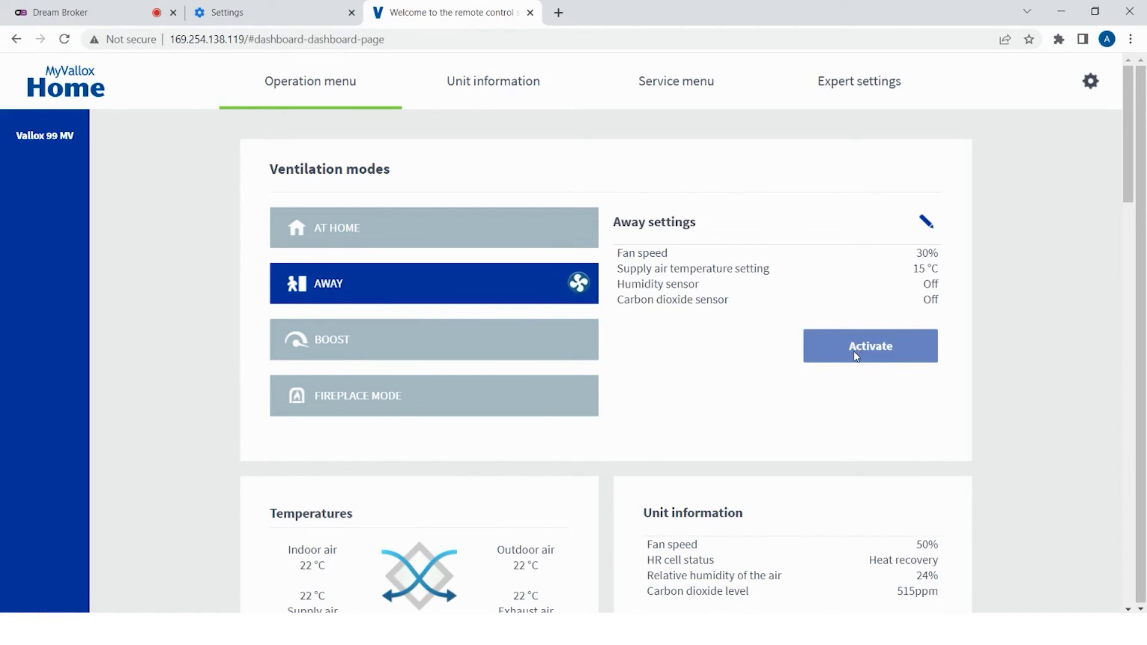
left_click(927, 226)
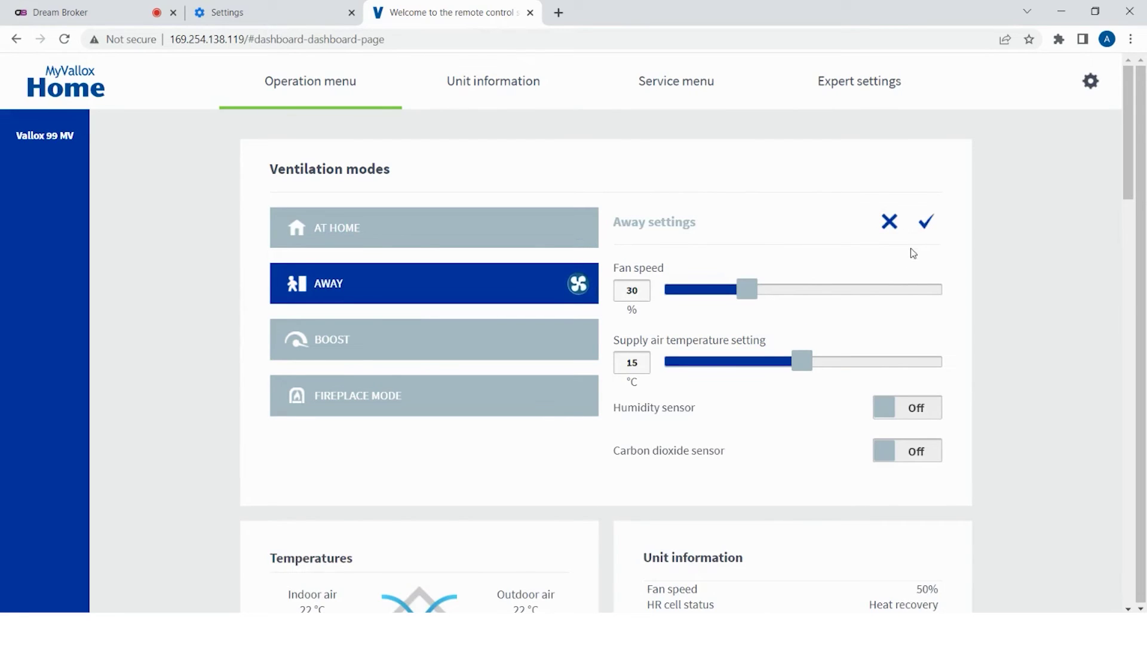
Set Away fan speed to 25% and supply air to 17 °C, with humidity and CO2 sensors on
left_click(746, 293)
left_click_drag(746, 293, 734, 292)
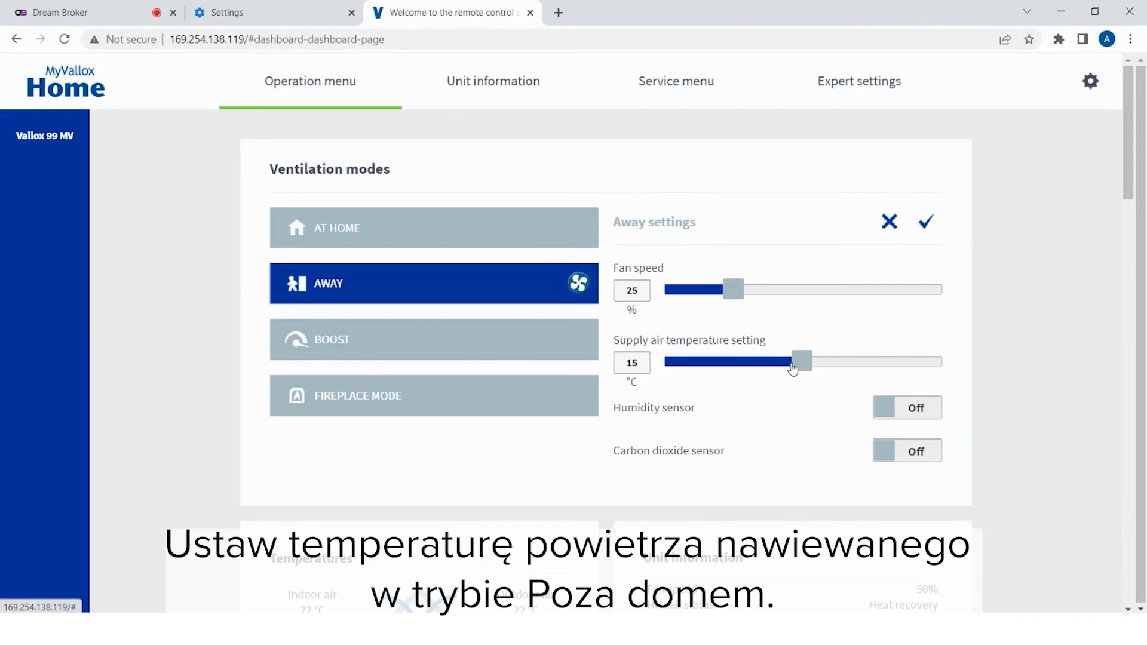
left_click_drag(807, 366, 826, 366)
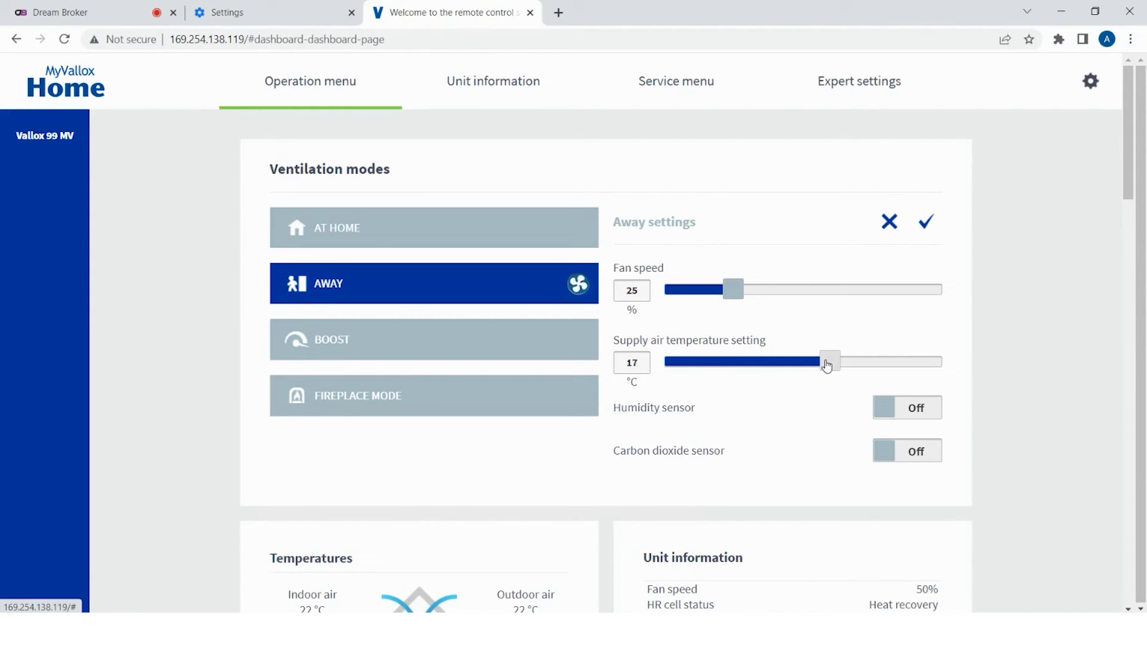
left_click(921, 412)
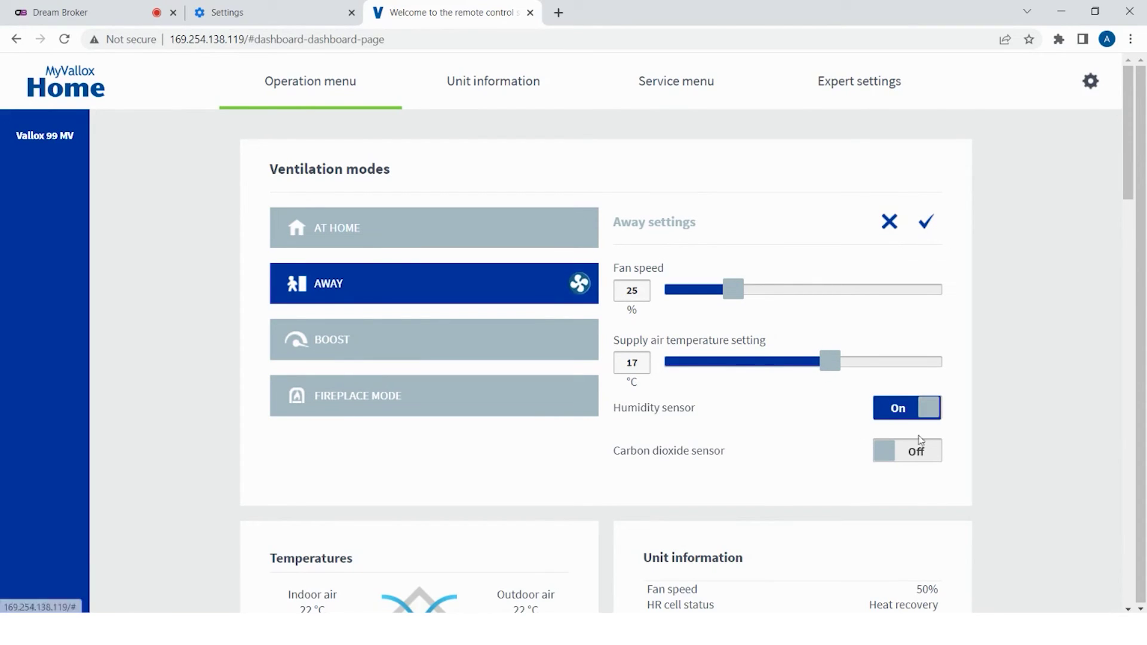
left_click(919, 460)
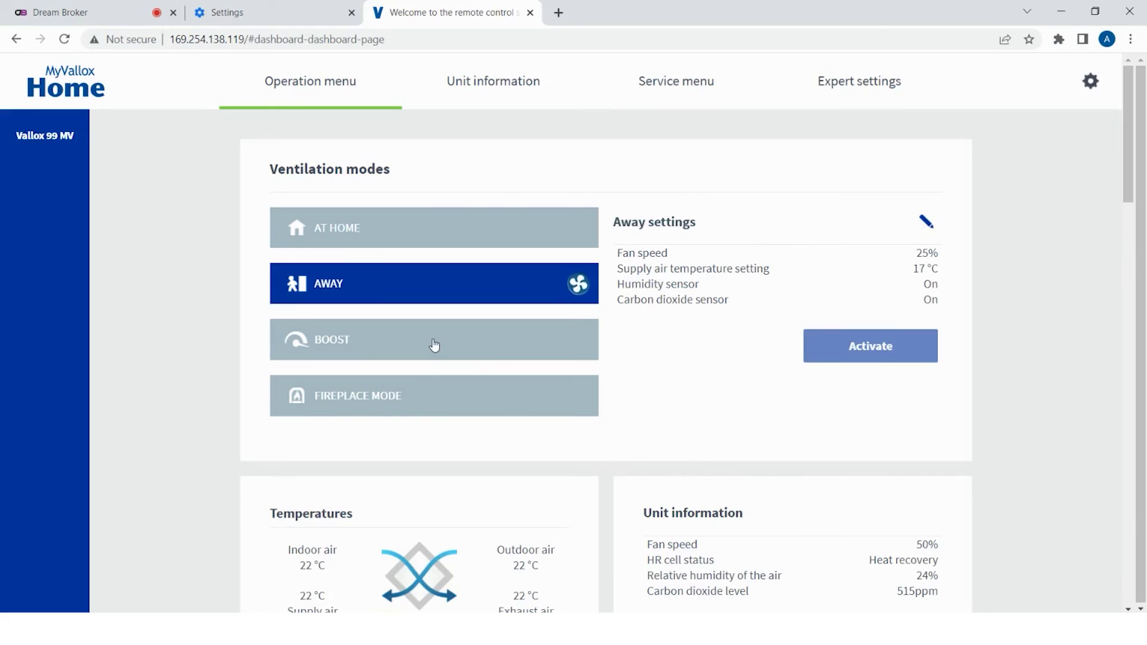
Activate Boost mode on the unit
left_click(434, 345)
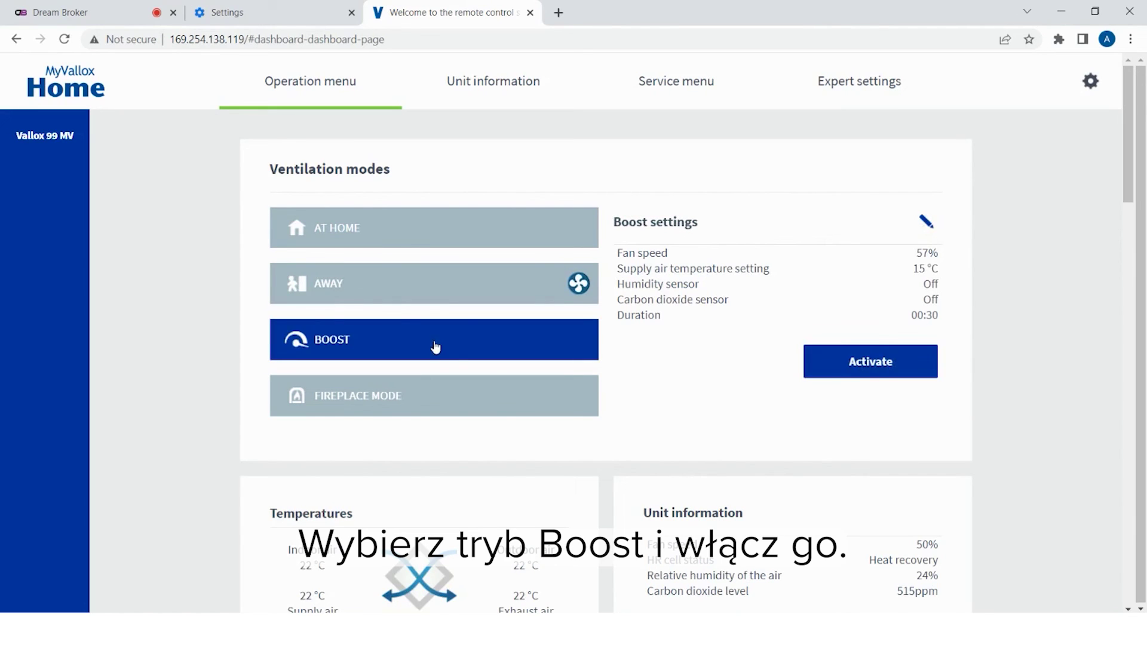
left_click(888, 363)
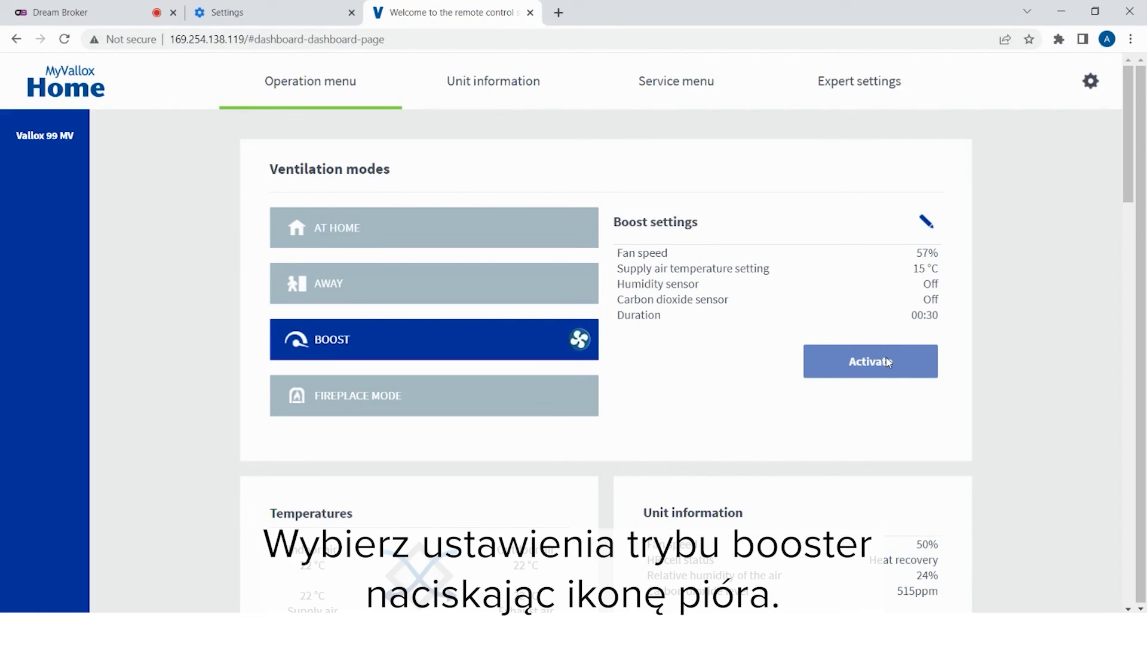
left_click(928, 224)
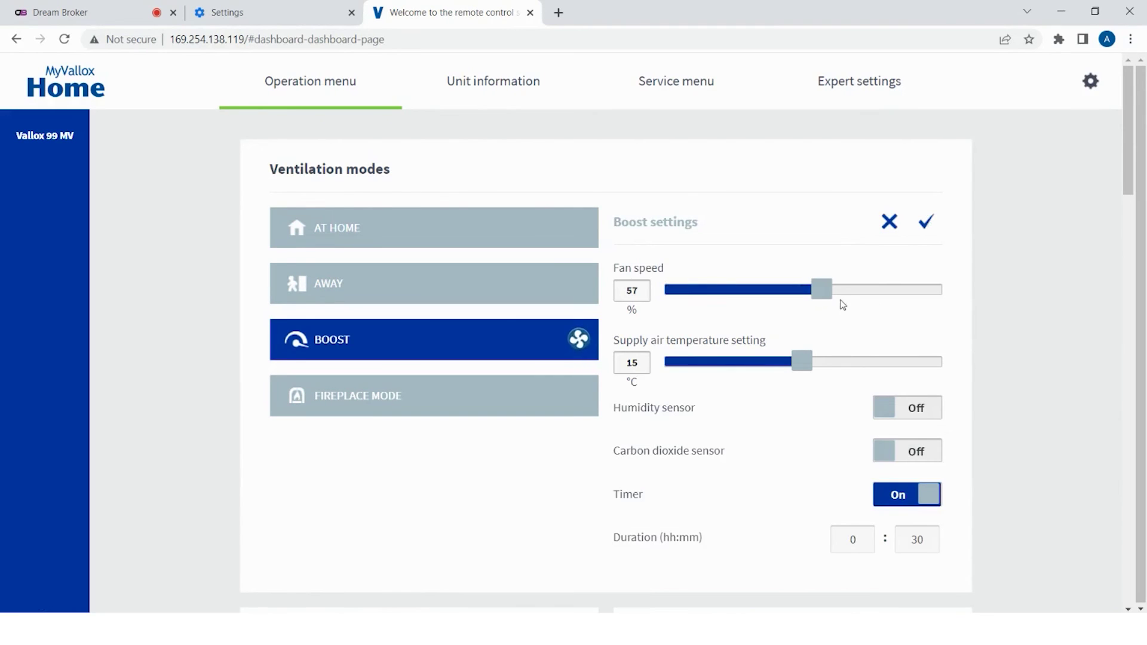
Set Boost fan speed to 65% and supply air to 17 °C, with humidity and CO2 sensors on
left_click_drag(824, 294, 844, 293)
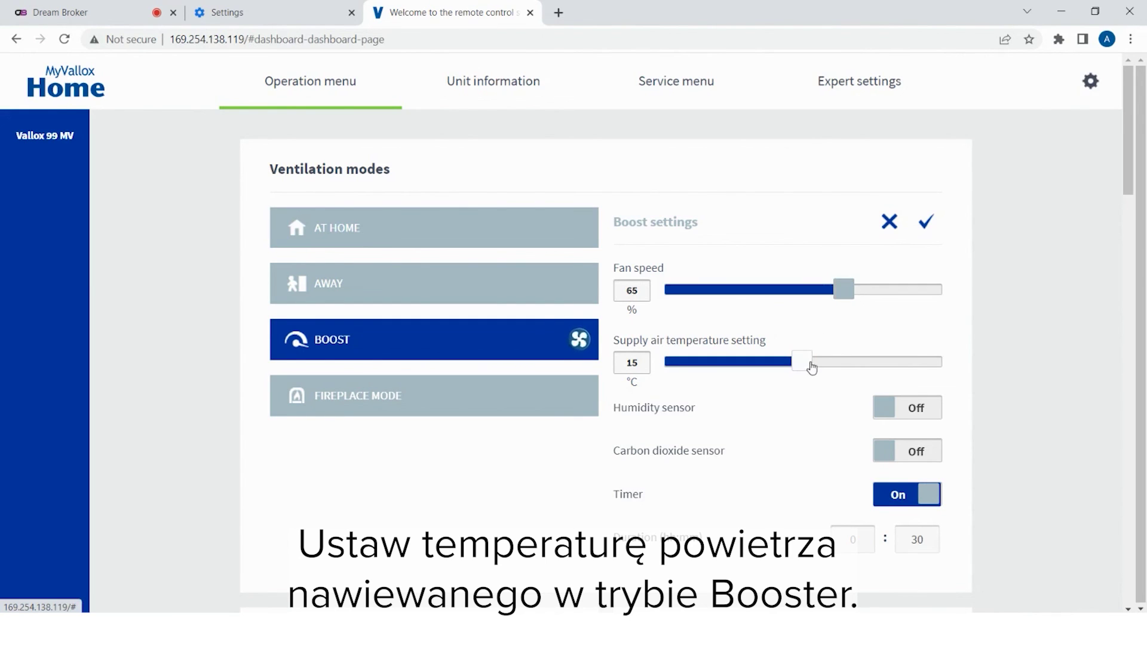
left_click_drag(811, 367, 824, 367)
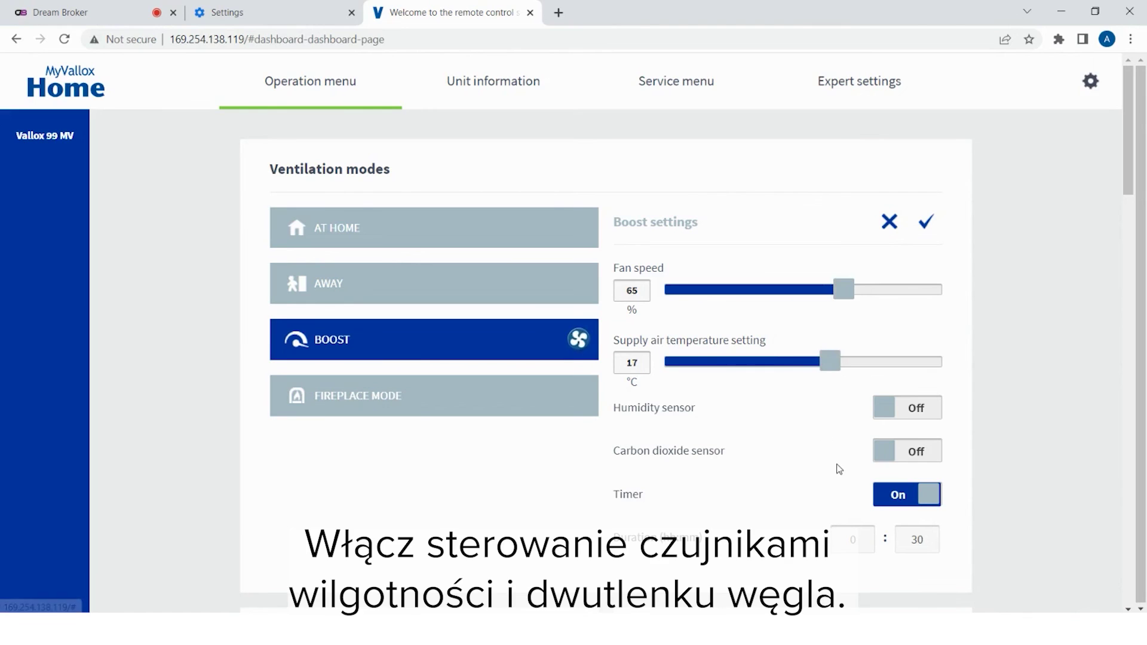
left_click(916, 412)
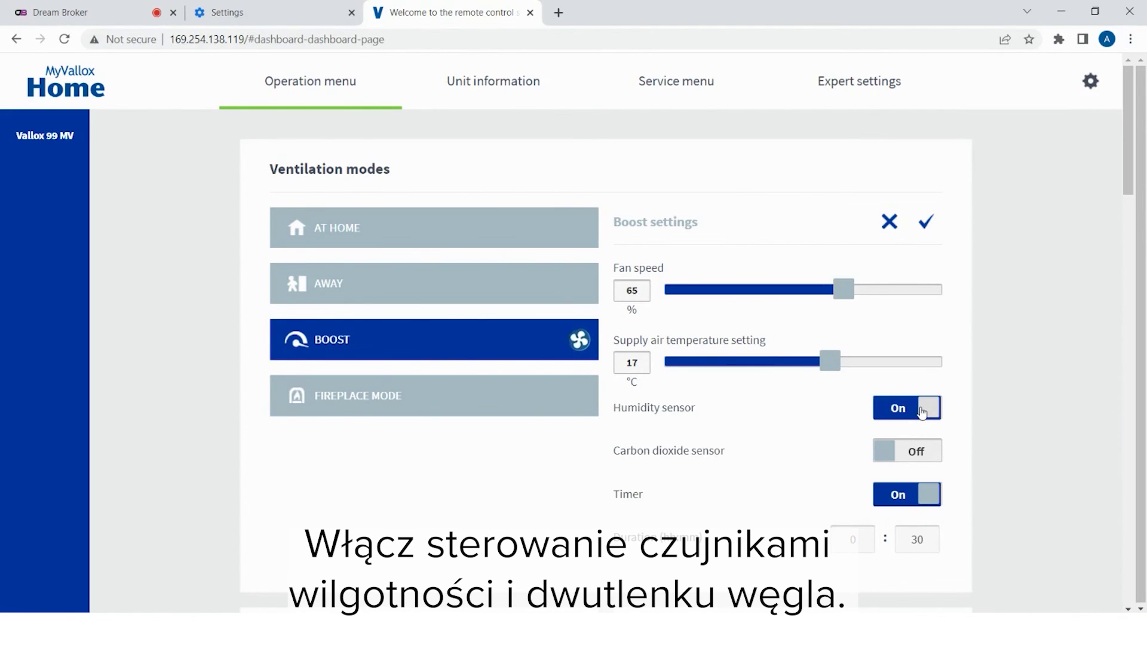
left_click(918, 457)
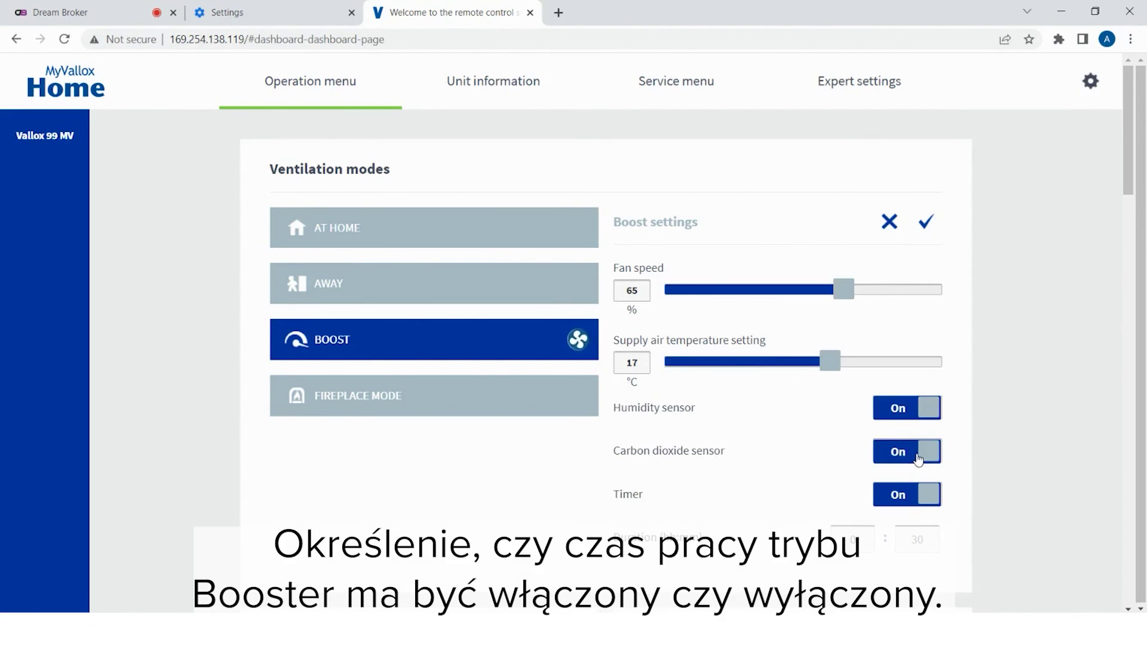
Set the Boost duration to 00:45 and save the Boost settings
double_click(924, 541)
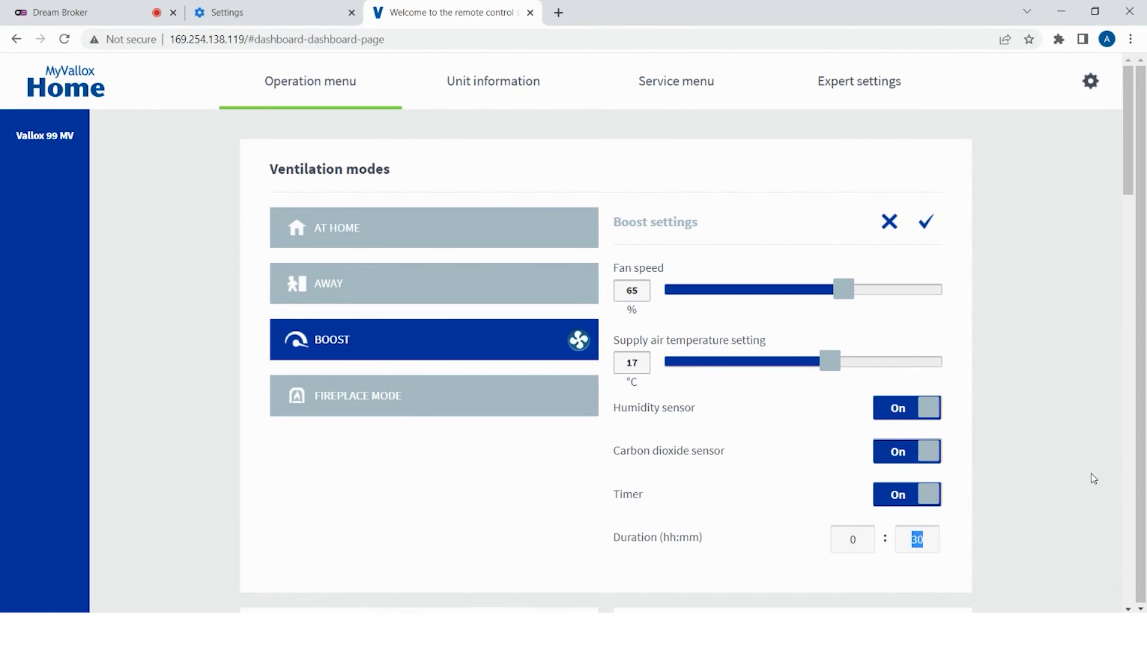
type("45")
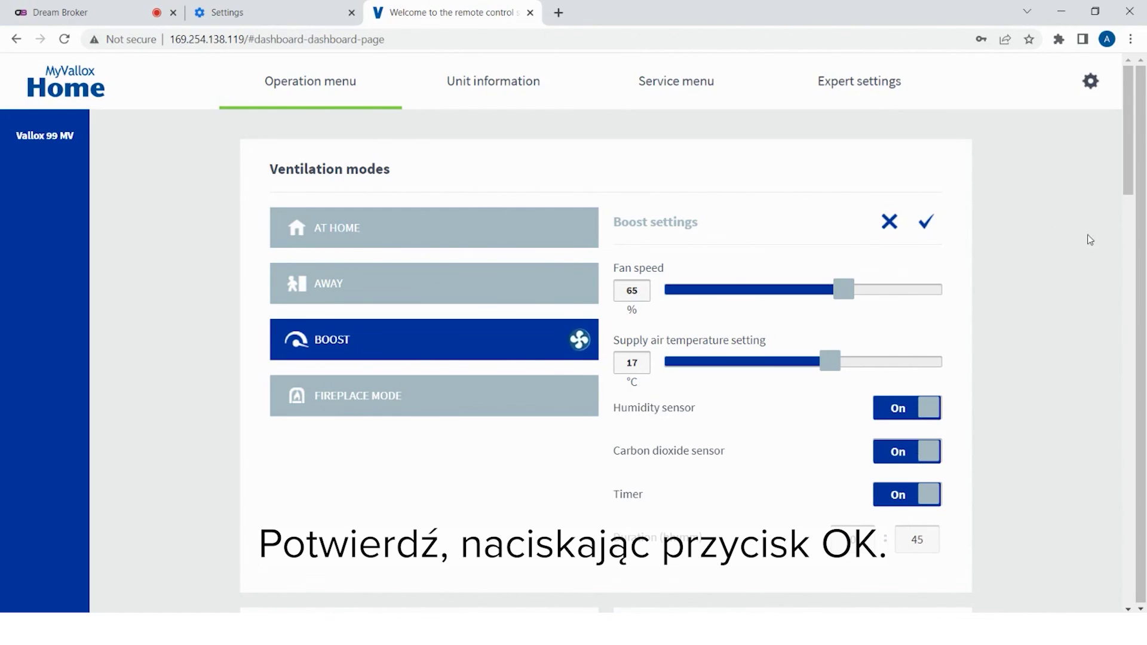
left_click(926, 225)
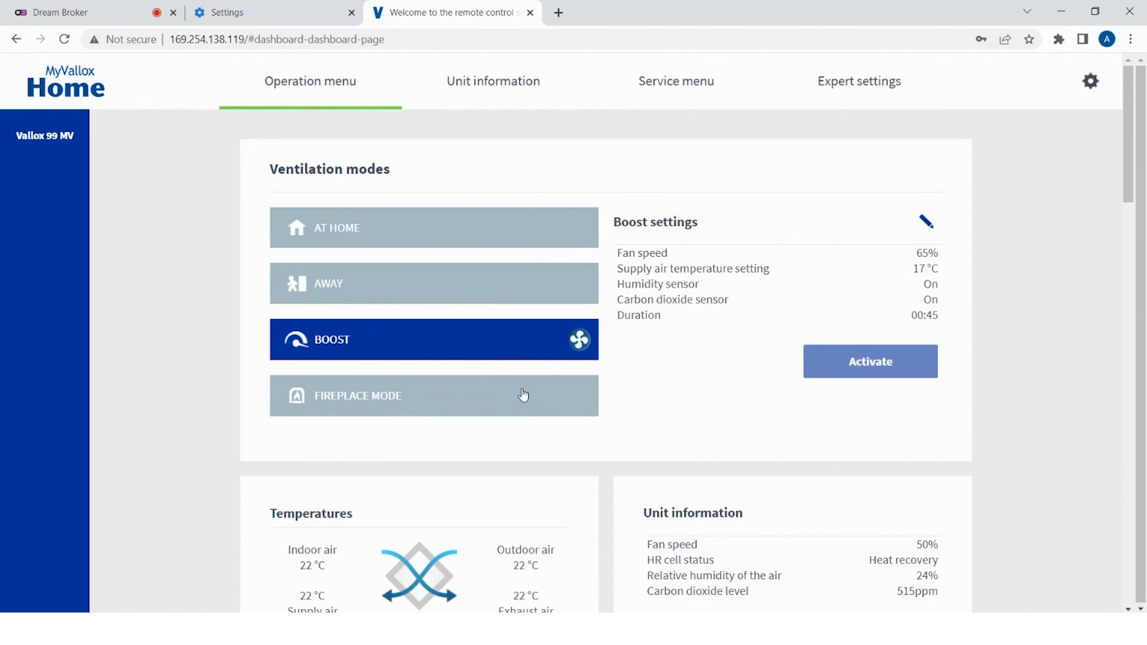
left_click(523, 395)
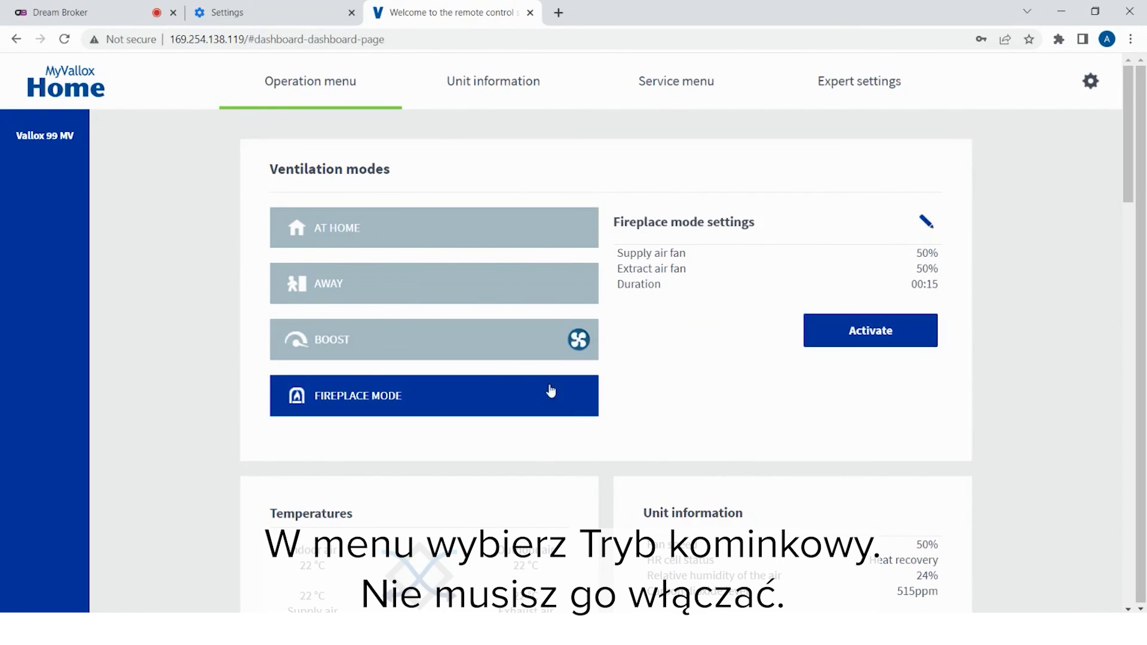
Set the Fireplace supply air fan to 70% and extract air fan to 44%
left_click(926, 223)
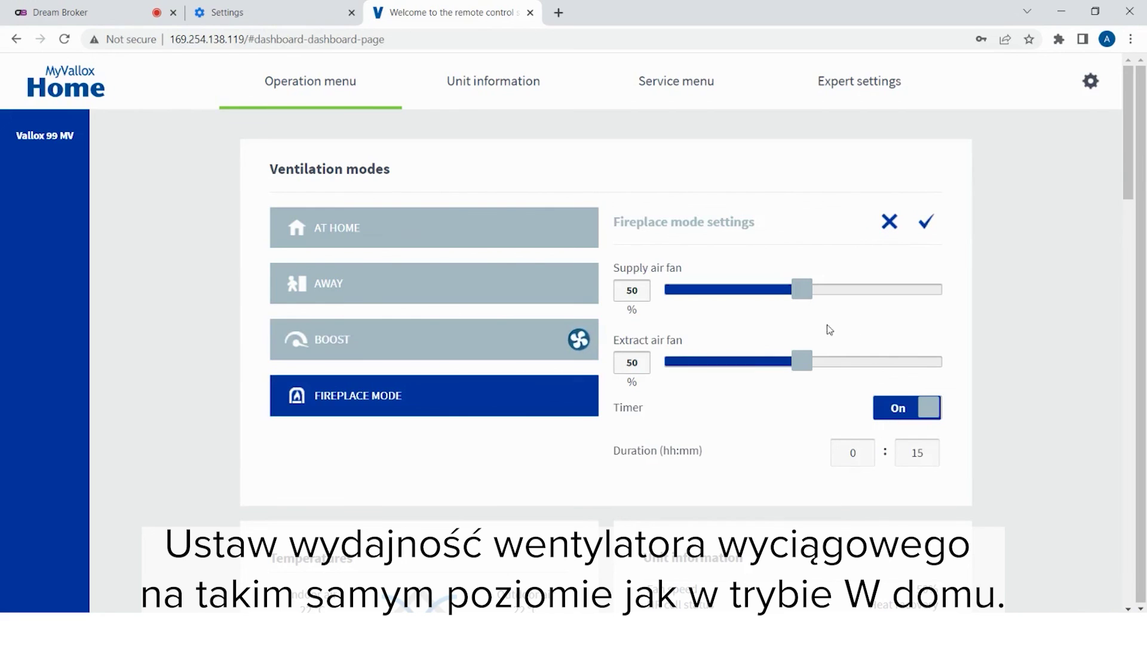
left_click_drag(802, 292, 859, 291)
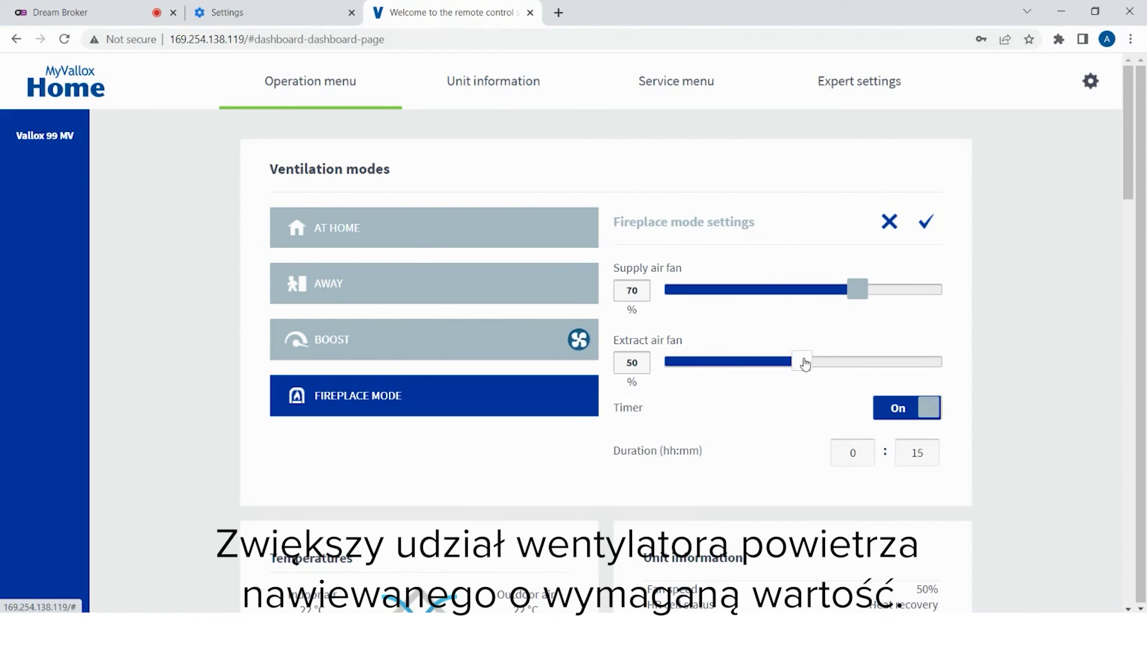
left_click_drag(803, 361, 789, 366)
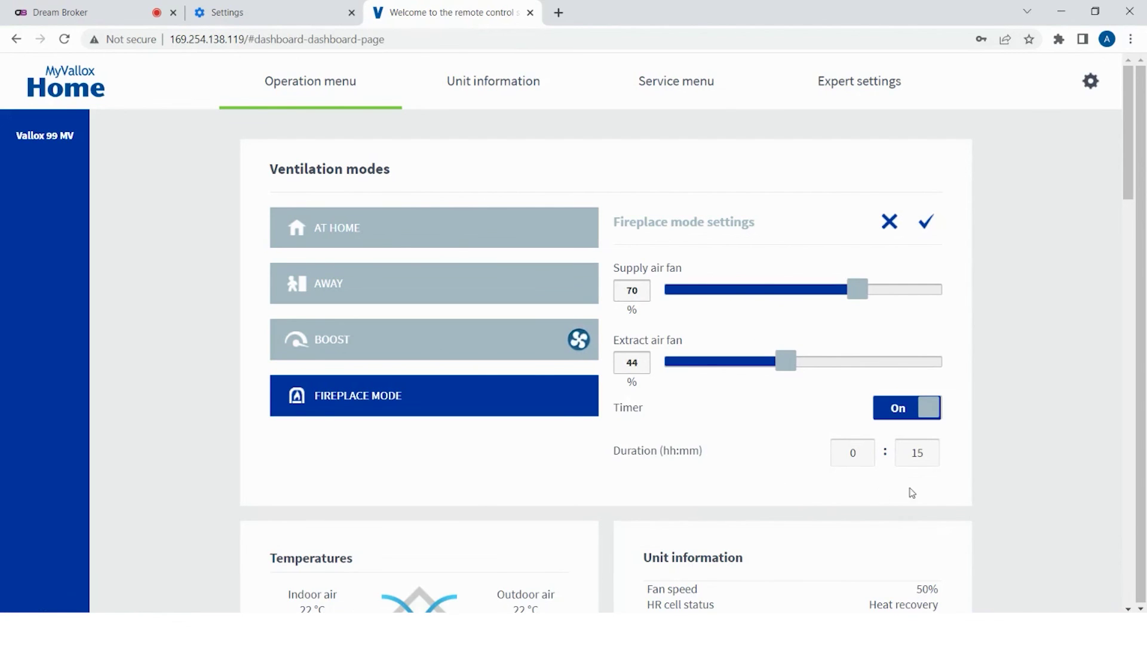
Set the Fireplace duration to 00:10 and save the Fireplace settings
left_click_drag(928, 451, 877, 467)
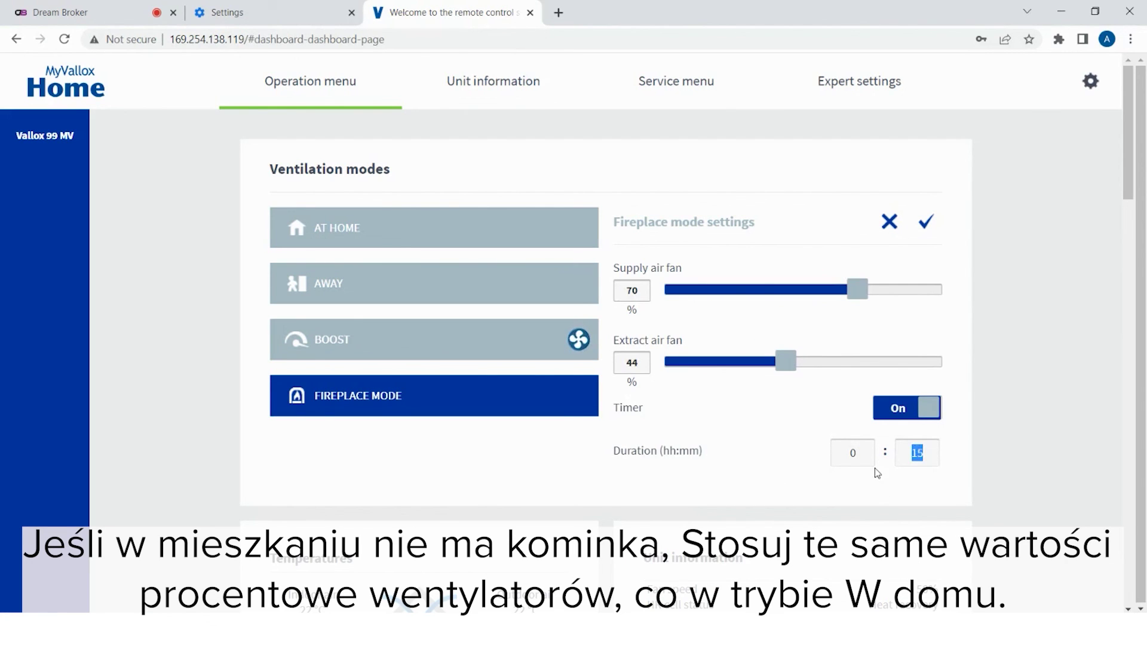
type("1")
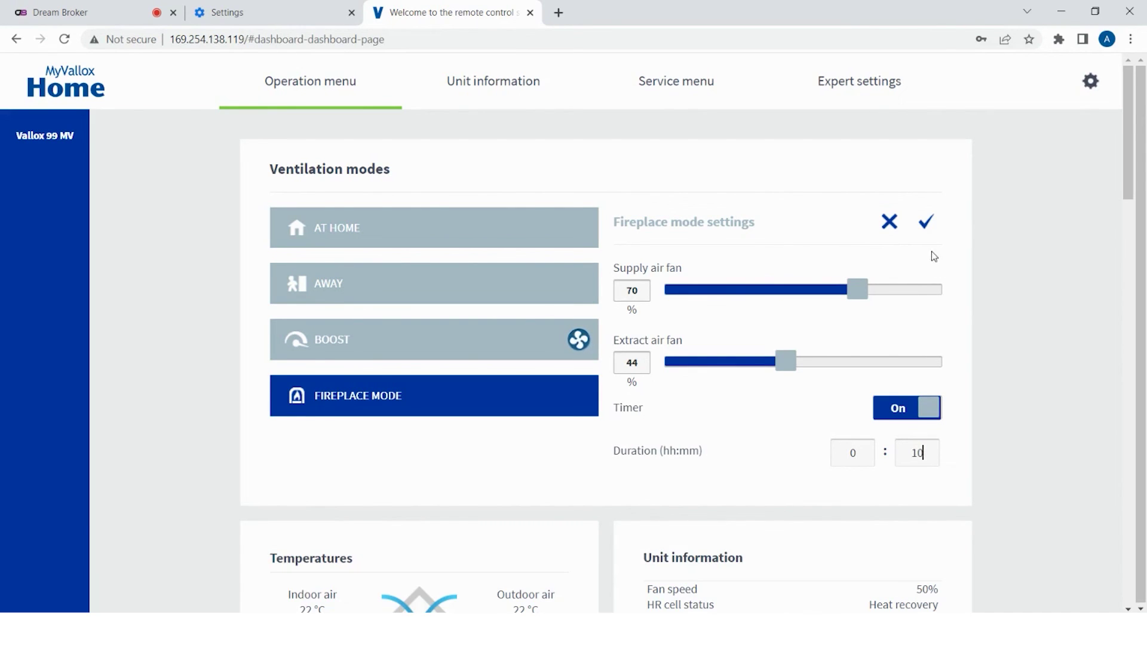
left_click(926, 223)
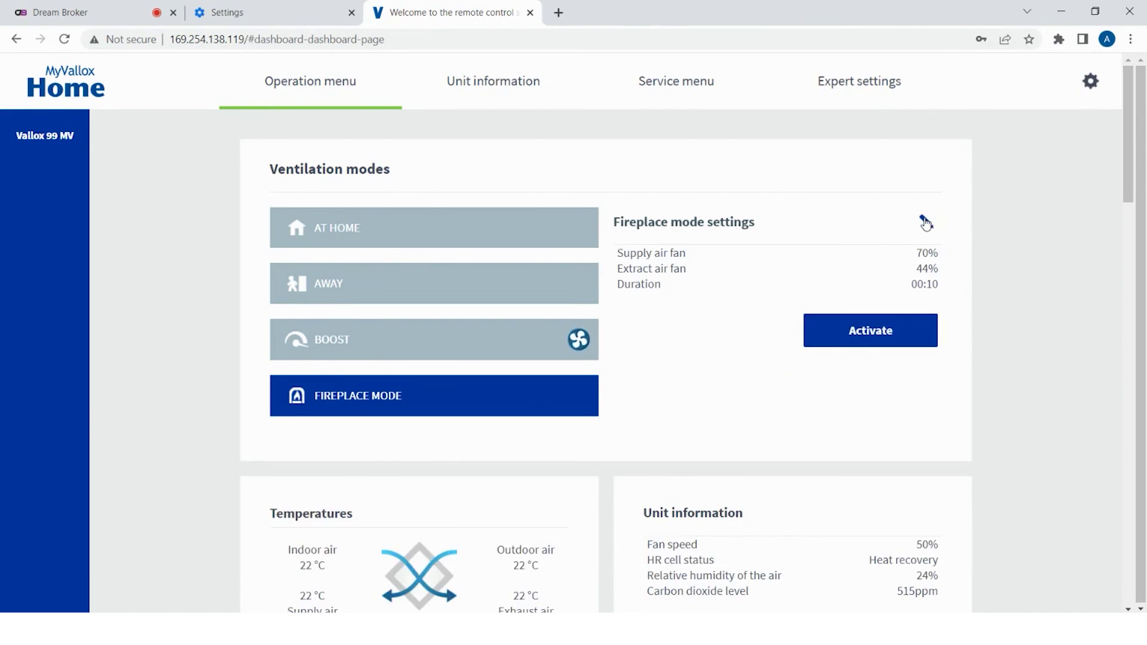
left_click(858, 85)
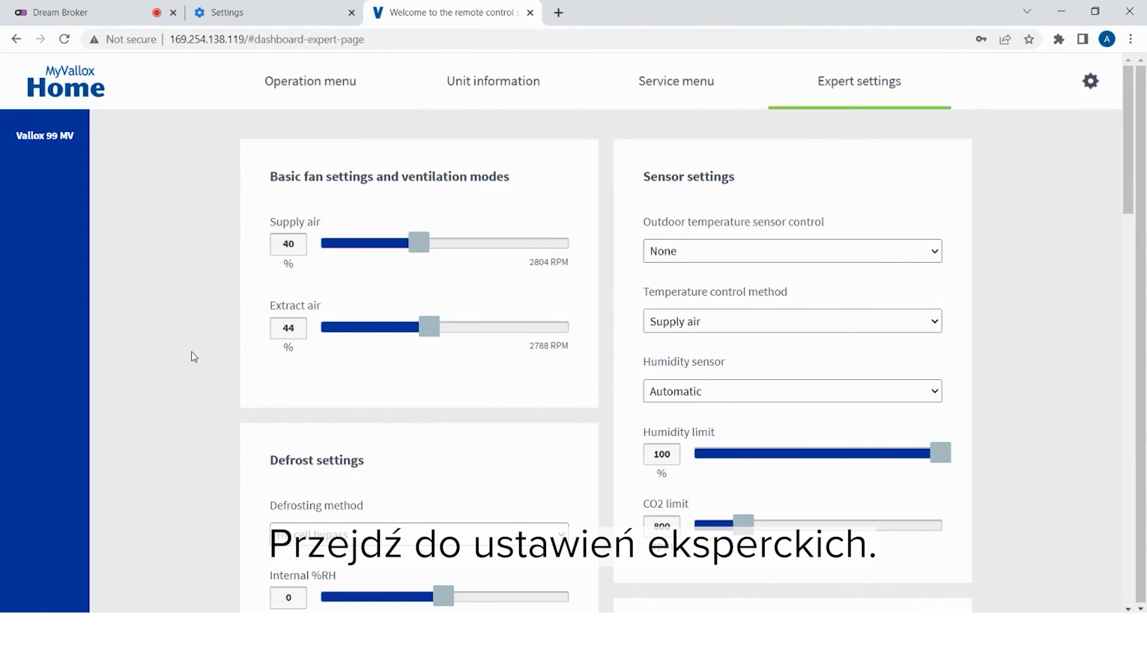
Switch HR cell bypass on in the HR cell bypass settings
scroll(190, 356, "down", 13)
scroll(191, 356, "down", 11)
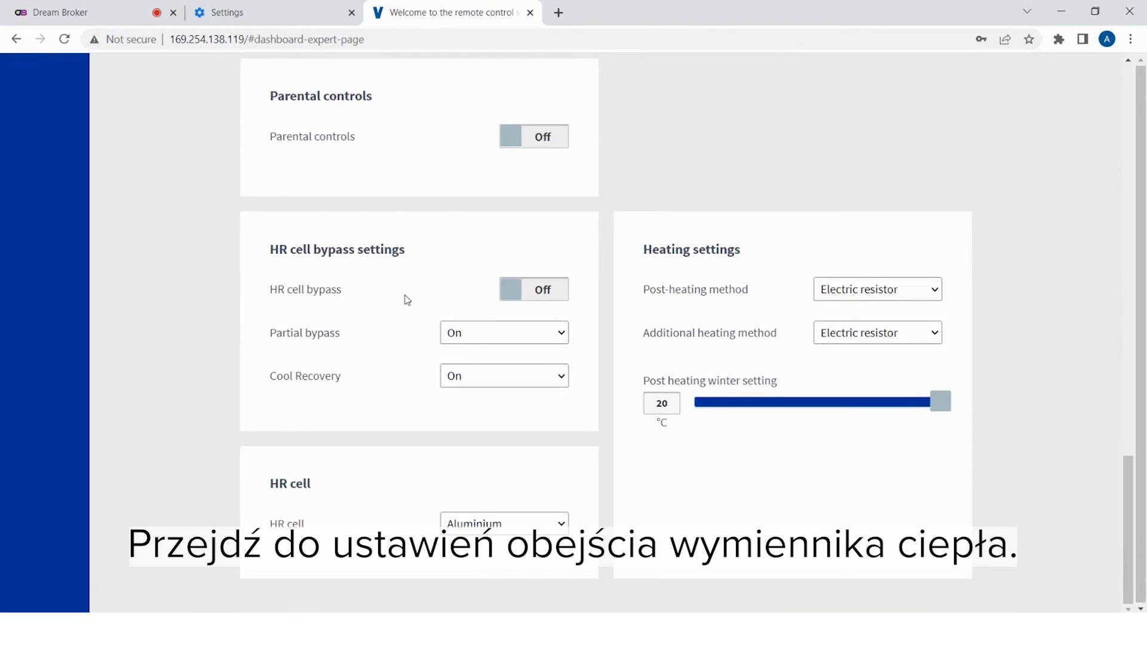
left_click(544, 294)
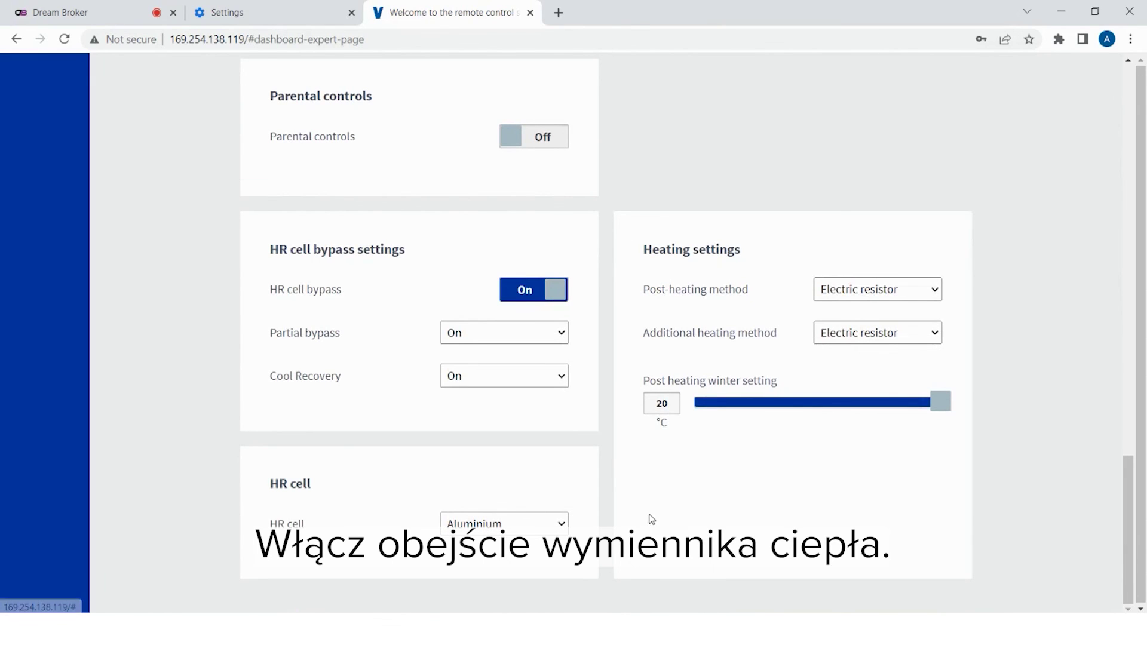
scroll(651, 519, "up", 6)
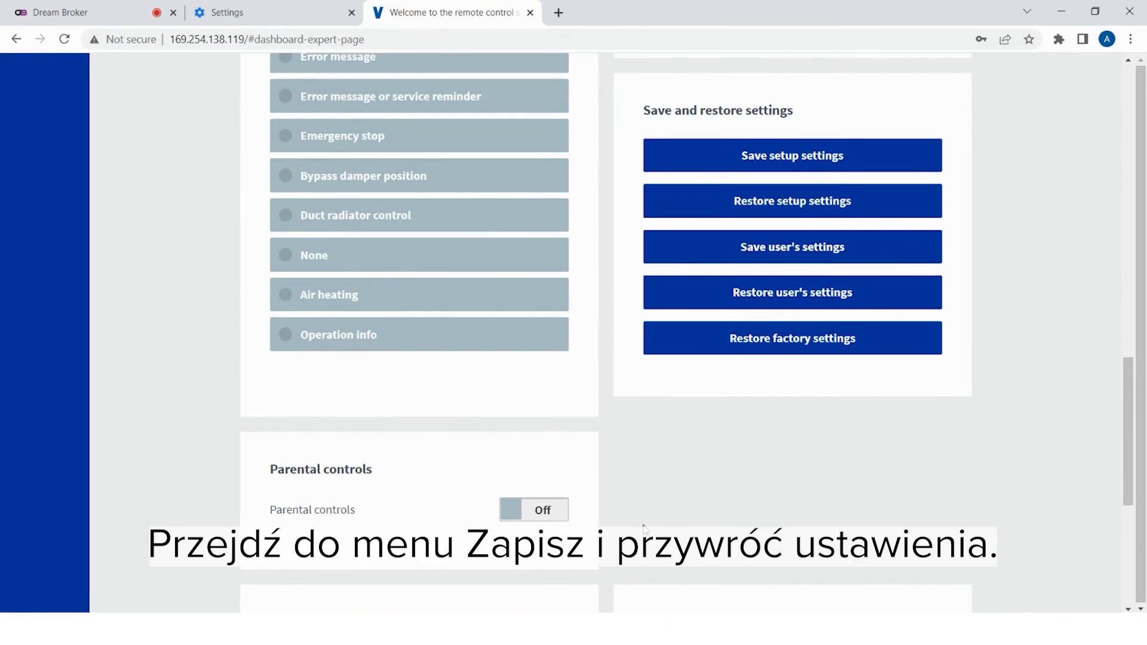